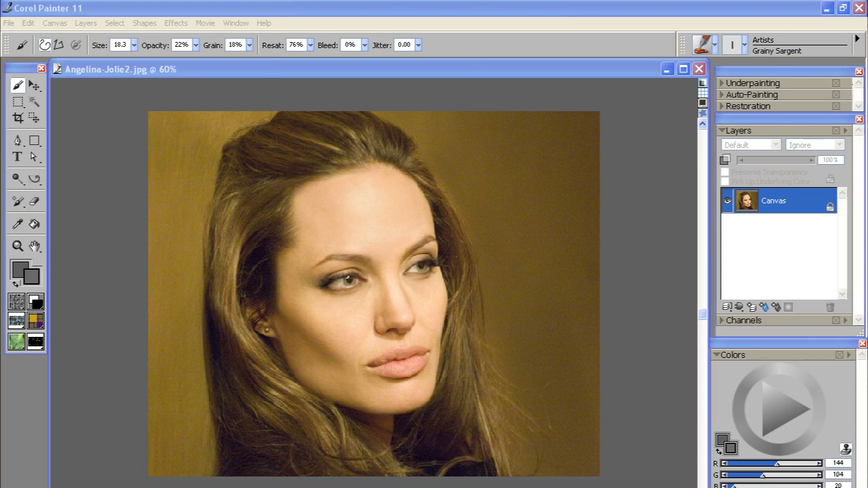
Create a Quick Clone of the portrait photo and turn off its tracing paper.
{"action": "left_click", "coordinate": [496, 11]}
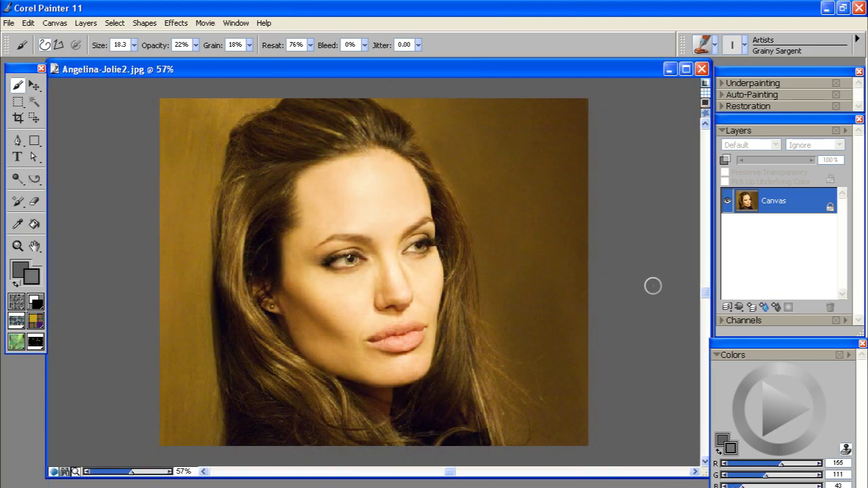
{"action": "left_click", "coordinate": [8, 24]}
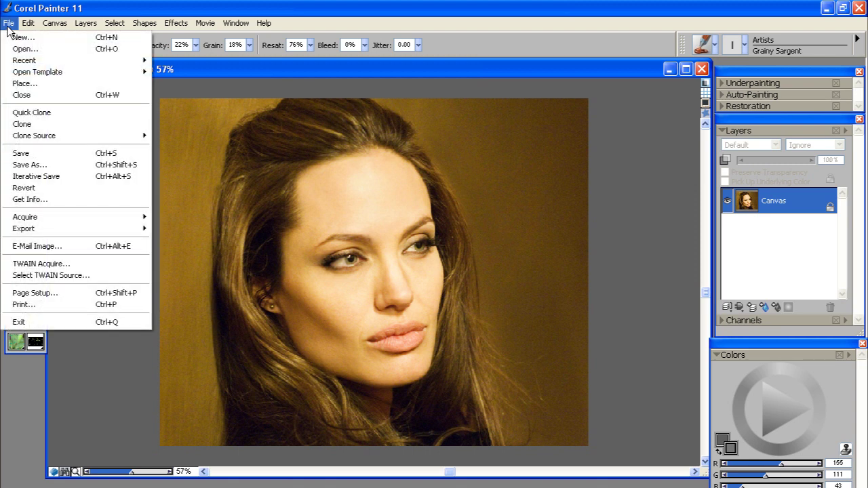
{"action": "left_click", "coordinate": [45, 114]}
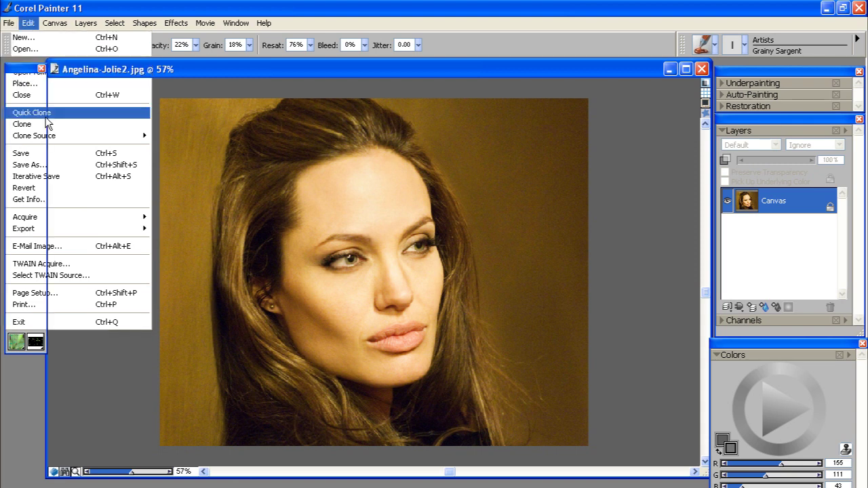
{"action": "mouse_move", "coordinate": [489, 439]}
{"action": "left_mouse_down"}
{"action": "mouse_move", "coordinate": [626, 475]}
{"action": "mouse_move", "coordinate": [690, 476]}
{"action": "left_mouse_up"}
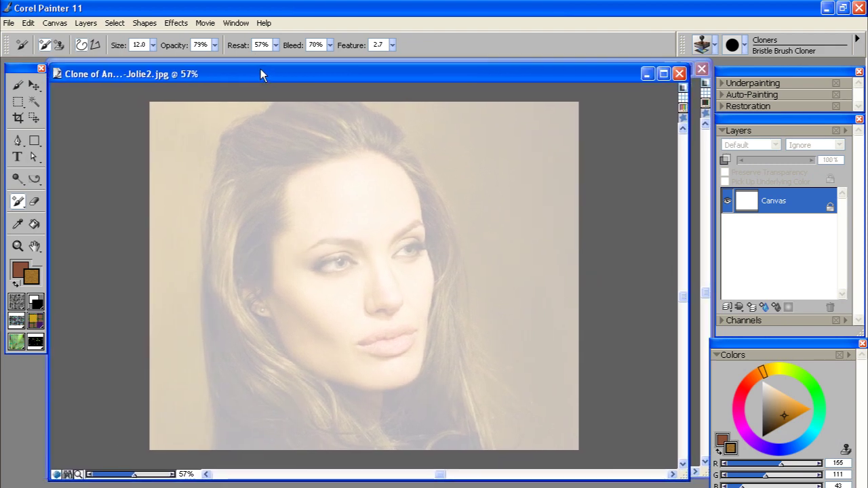
{"action": "left_click", "coordinate": [683, 85]}
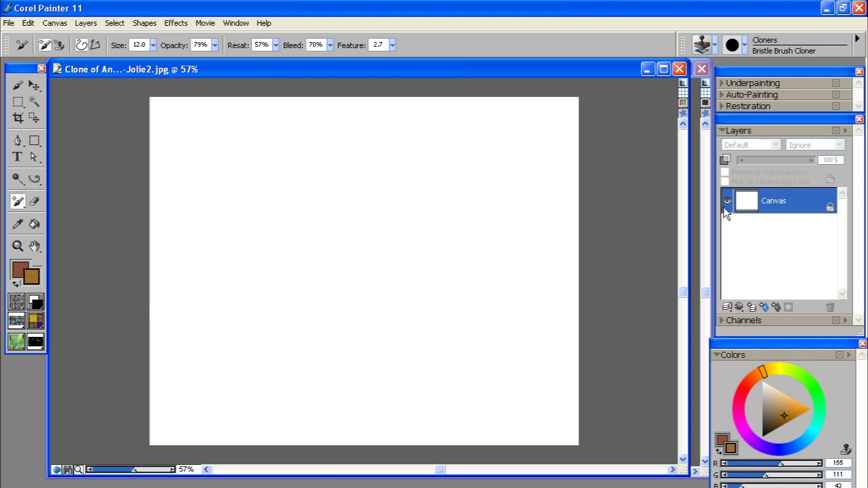
Set the paper texture to Artists Canvas and enlarge the clone's document window.
{"action": "left_click", "coordinate": [17, 303]}
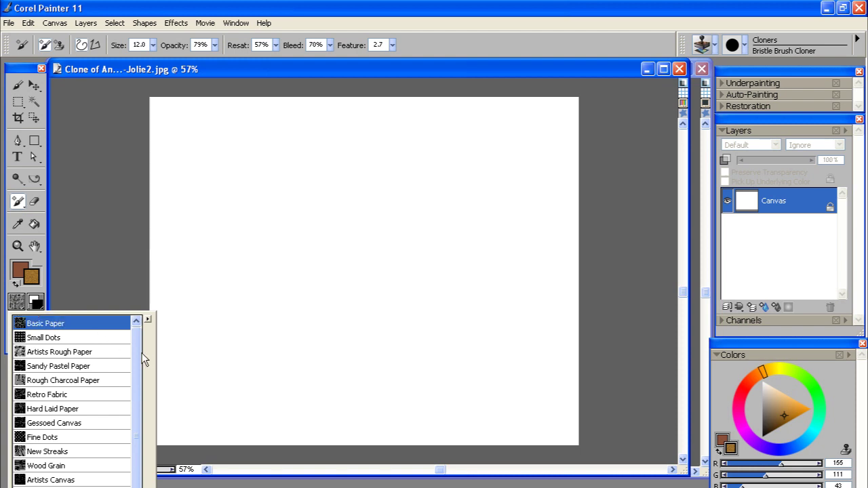
{"action": "left_click_drag", "start_coordinate": [136, 373], "coordinate": [136, 422]}
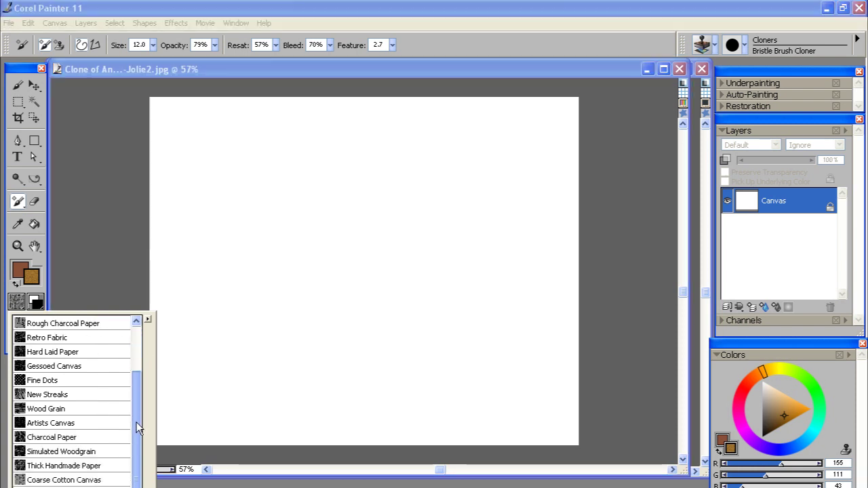
{"action": "left_click", "coordinate": [43, 426]}
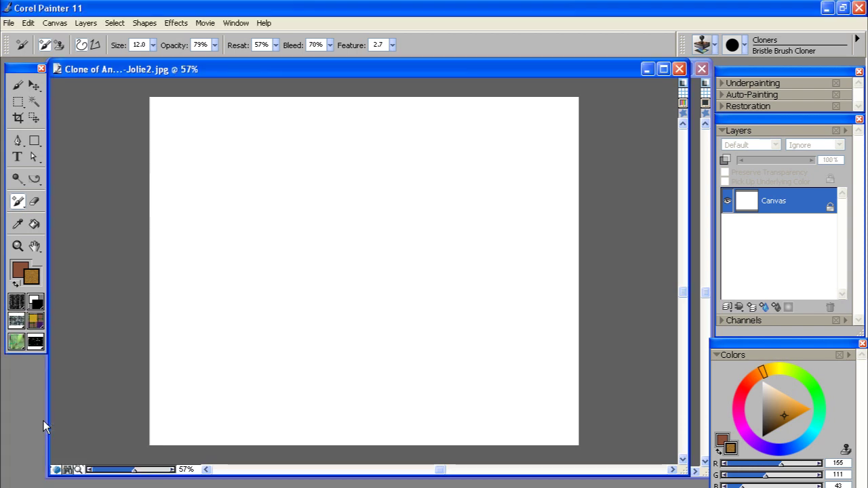
{"action": "left_click_drag", "start_coordinate": [684, 477], "coordinate": [705, 487]}
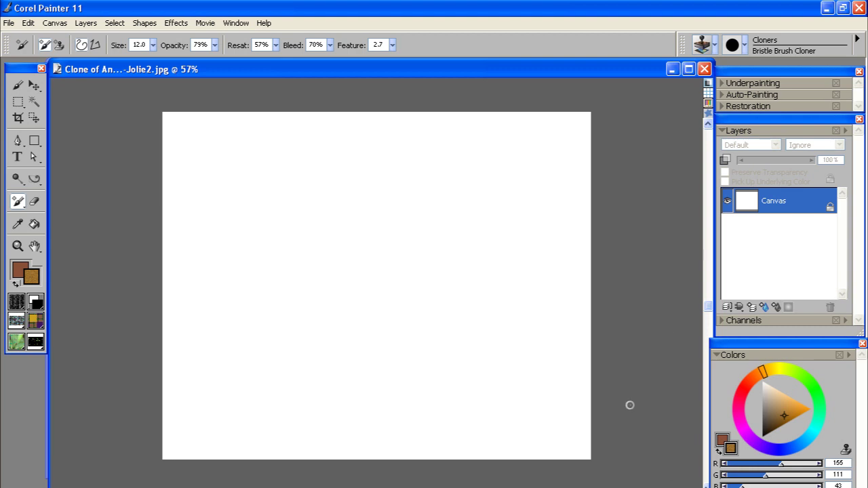
Sample the golden-brown background colour from the source photo and fill the blank clone canvas with it.
{"action": "left_click", "coordinate": [672, 71]}
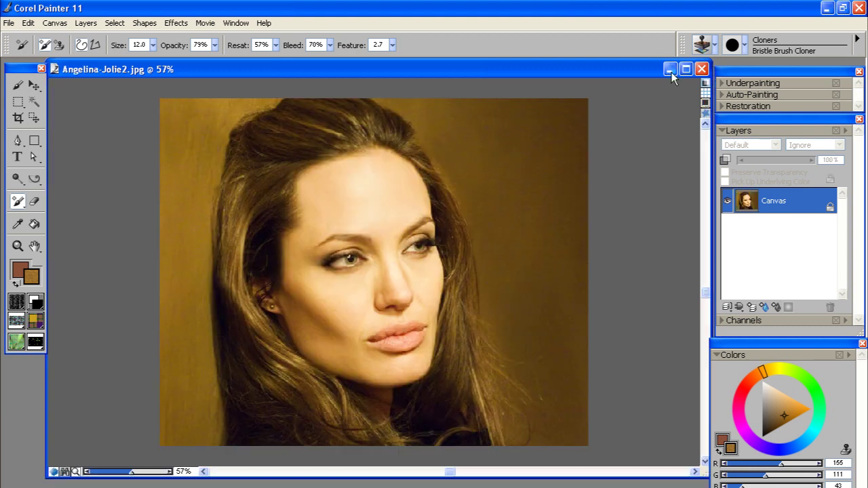
{"action": "left_click", "coordinate": [15, 226]}
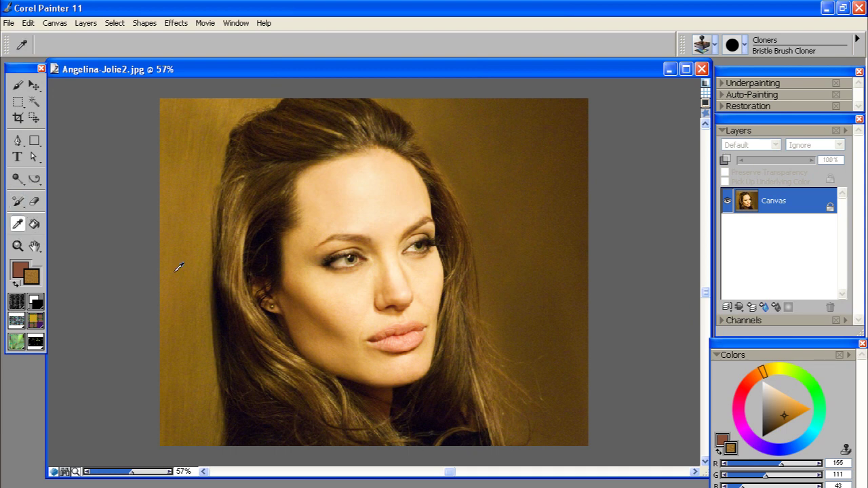
{"action": "left_click_drag", "start_coordinate": [200, 281], "coordinate": [208, 215]}
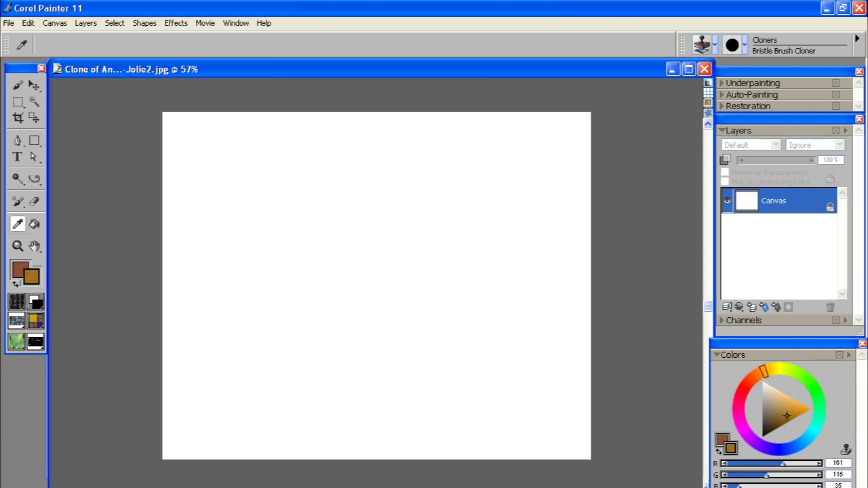
{"action": "left_click", "coordinate": [34, 224]}
{"action": "left_click", "coordinate": [393, 274]}
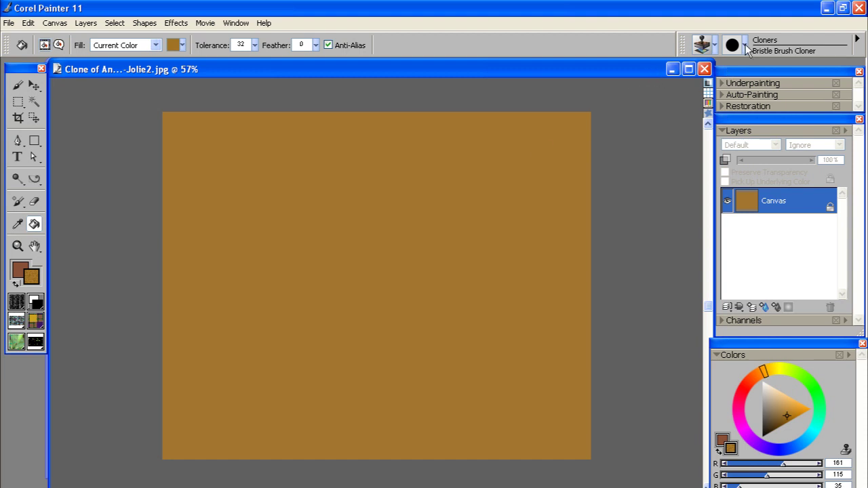
Choose the Grainy Sargent variant from the Artists brush category.
{"action": "left_click", "coordinate": [715, 46]}
{"action": "left_click_drag", "start_coordinate": [817, 187], "coordinate": [822, 94]}
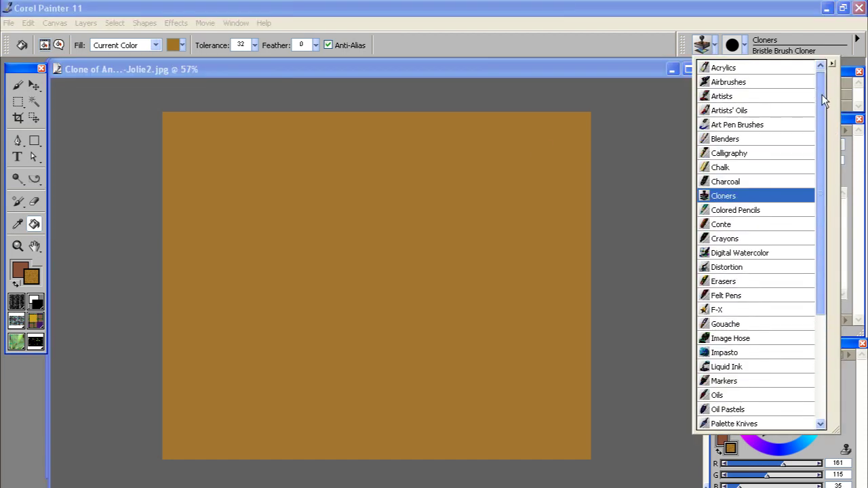
{"action": "left_click", "coordinate": [729, 97]}
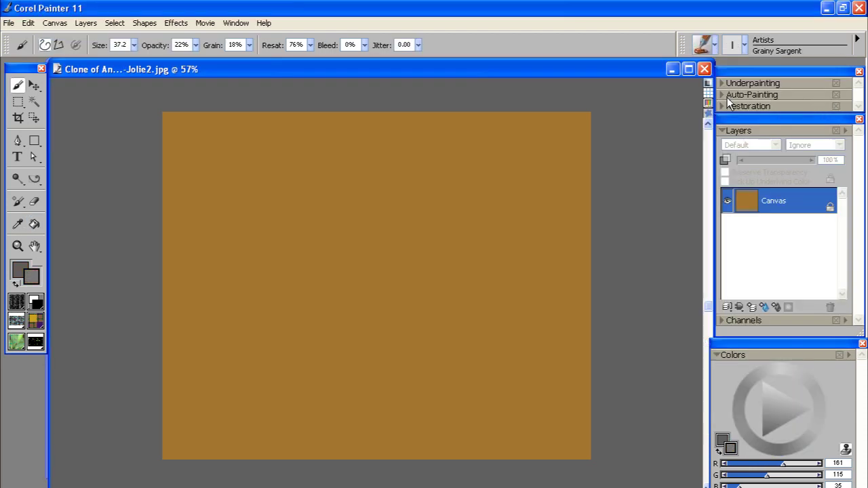
{"action": "left_click", "coordinate": [746, 44]}
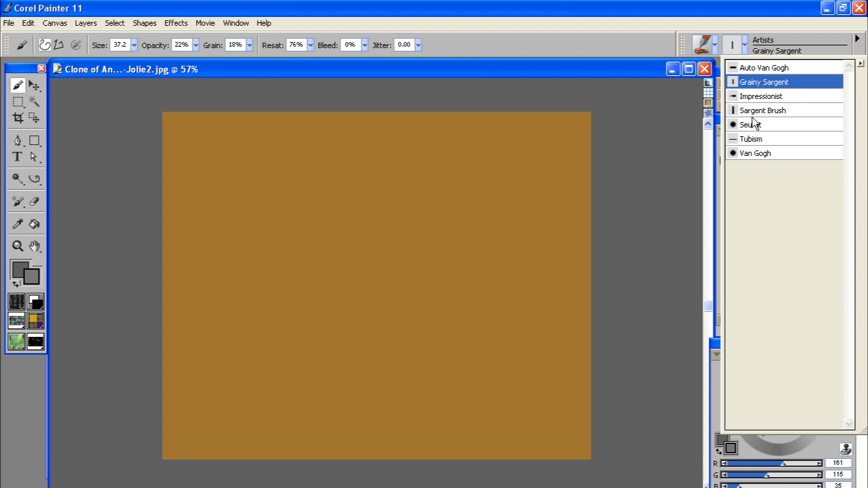
{"action": "left_click", "coordinate": [761, 83]}
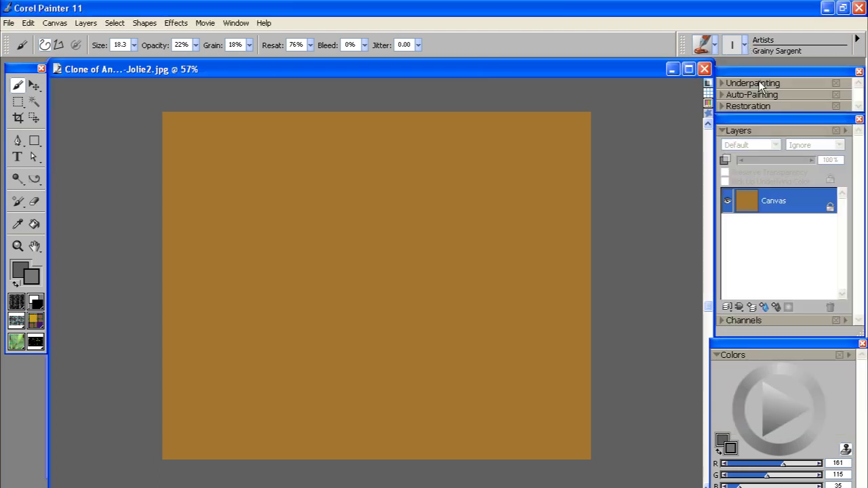
{"action": "left_click", "coordinate": [744, 46]}
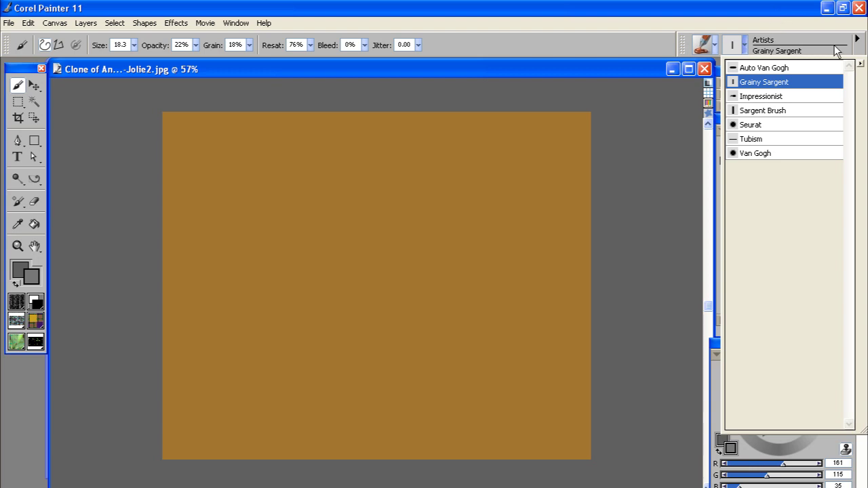
{"action": "left_click", "coordinate": [770, 85]}
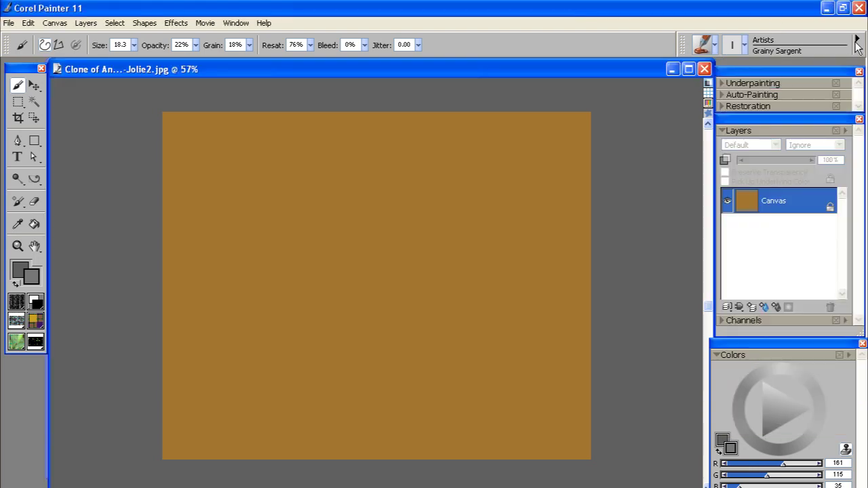
Examine the Grainy Sargent brush in the Brush Creator's Stroke Designer and look at the option for saving a variant.
{"action": "left_click", "coordinate": [856, 40]}
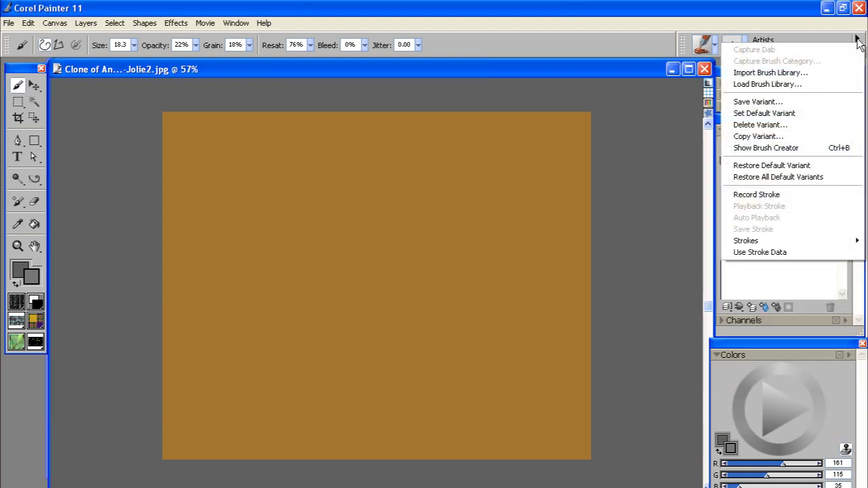
{"action": "left_click", "coordinate": [787, 148]}
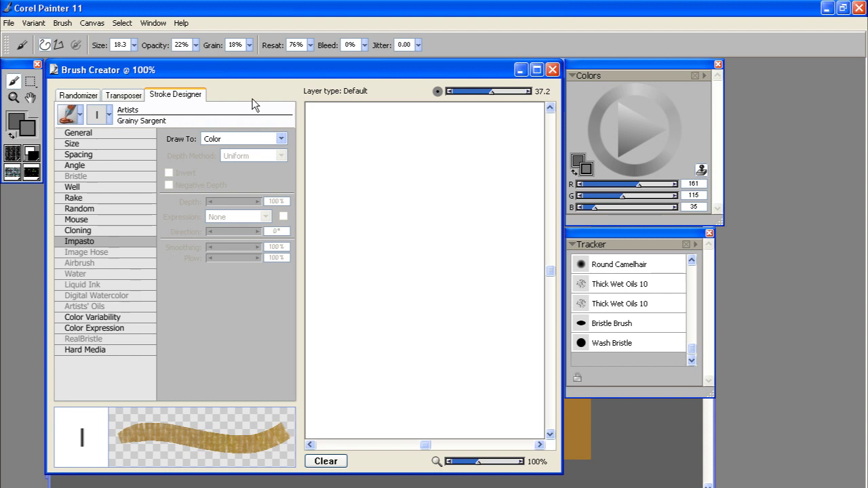
{"action": "left_click", "coordinate": [552, 72]}
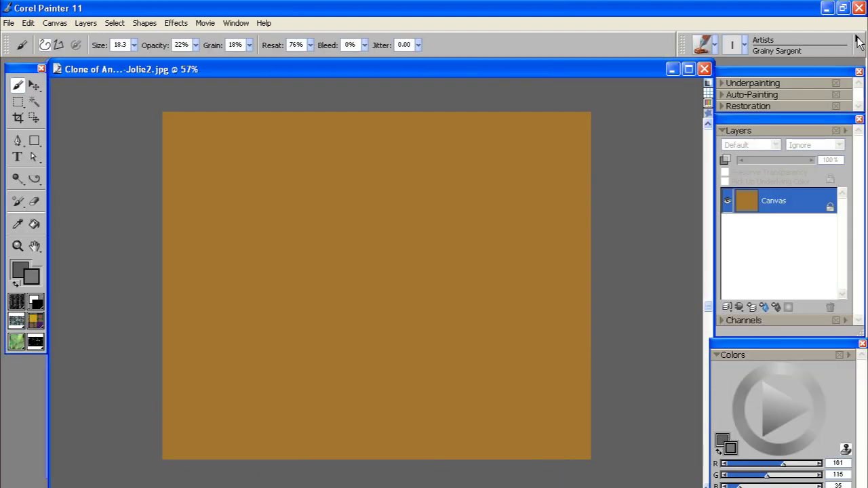
{"action": "left_click", "coordinate": [858, 42]}
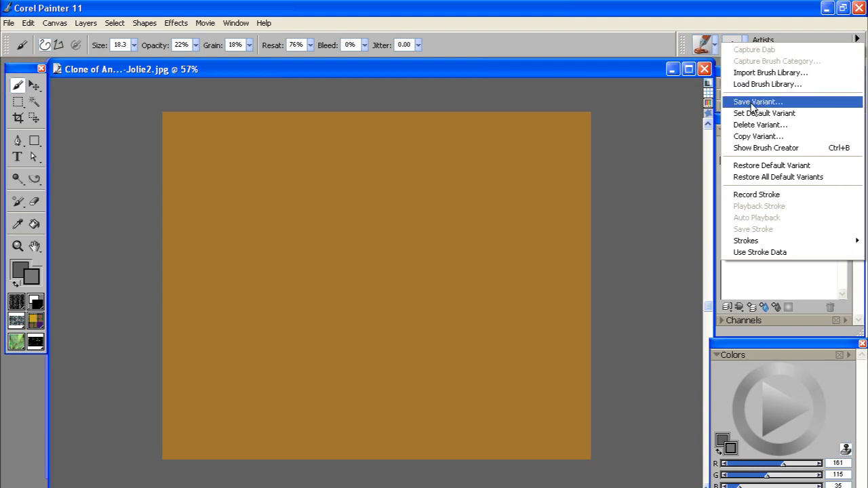
{"action": "key", "text": "Escape"}
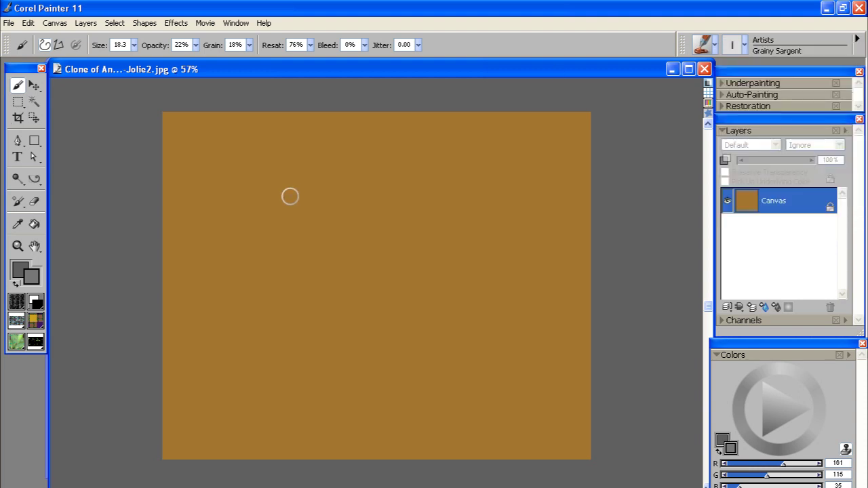
Block in the portrait on a new layer with broad cloned strokes, starting at brush size 34.9.
{"action": "left_click", "coordinate": [134, 45]}
{"action": "left_click_drag", "start_coordinate": [129, 58], "coordinate": [145, 59]}
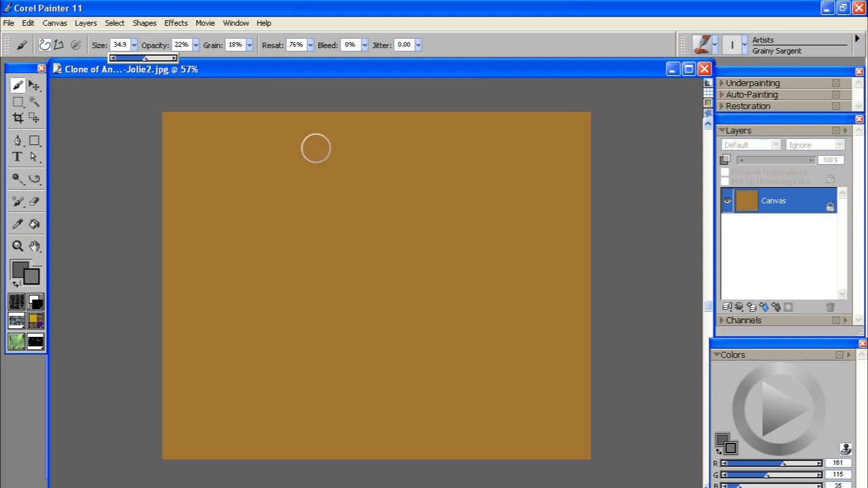
{"action": "left_click", "coordinate": [753, 309]}
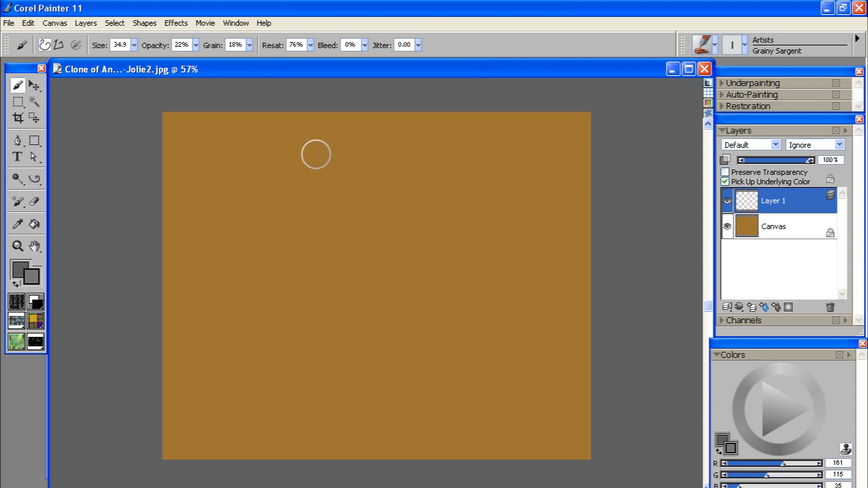
{"action": "mouse_move", "coordinate": [318, 163]}
{"action": "left_mouse_down"}
{"action": "mouse_move", "coordinate": [257, 170]}
{"action": "mouse_move", "coordinate": [218, 211]}
{"action": "mouse_move", "coordinate": [286, 140]}
{"action": "mouse_move", "coordinate": [273, 128]}
{"action": "mouse_move", "coordinate": [184, 130]}
{"action": "mouse_move", "coordinate": [188, 194]}
{"action": "mouse_move", "coordinate": [310, 192]}
{"action": "mouse_move", "coordinate": [186, 249]}
{"action": "mouse_move", "coordinate": [221, 256]}
{"action": "mouse_move", "coordinate": [289, 236]}
{"action": "mouse_move", "coordinate": [163, 335]}
{"action": "mouse_move", "coordinate": [316, 248]}
{"action": "mouse_move", "coordinate": [301, 264]}
{"action": "mouse_move", "coordinate": [264, 273]}
{"action": "mouse_move", "coordinate": [314, 279]}
{"action": "mouse_move", "coordinate": [262, 366]}
{"action": "mouse_move", "coordinate": [226, 402]}
{"action": "mouse_move", "coordinate": [327, 326]}
{"action": "mouse_move", "coordinate": [357, 333]}
{"action": "mouse_move", "coordinate": [277, 436]}
{"action": "mouse_move", "coordinate": [339, 419]}
{"action": "mouse_move", "coordinate": [383, 343]}
{"action": "mouse_move", "coordinate": [373, 342]}
{"action": "mouse_move", "coordinate": [402, 467]}
{"action": "mouse_move", "coordinate": [429, 470]}
{"action": "mouse_move", "coordinate": [399, 337]}
{"action": "mouse_move", "coordinate": [446, 390]}
{"action": "mouse_move", "coordinate": [419, 328]}
{"action": "mouse_move", "coordinate": [477, 349]}
{"action": "mouse_move", "coordinate": [432, 331]}
{"action": "mouse_move", "coordinate": [474, 312]}
{"action": "mouse_move", "coordinate": [561, 225]}
{"action": "mouse_move", "coordinate": [343, 136]}
{"action": "mouse_move", "coordinate": [463, 161]}
{"action": "mouse_move", "coordinate": [572, 128]}
{"action": "mouse_move", "coordinate": [558, 148]}
{"action": "mouse_move", "coordinate": [457, 208]}
{"action": "mouse_move", "coordinate": [500, 267]}
{"action": "mouse_move", "coordinate": [555, 274]}
{"action": "mouse_move", "coordinate": [457, 356]}
{"action": "mouse_move", "coordinate": [567, 406]}
{"action": "mouse_move", "coordinate": [512, 460]}
{"action": "mouse_move", "coordinate": [437, 425]}
{"action": "mouse_move", "coordinate": [478, 420]}
{"action": "mouse_move", "coordinate": [398, 455]}
{"action": "mouse_move", "coordinate": [230, 434]}
{"action": "mouse_move", "coordinate": [347, 410]}
{"action": "mouse_move", "coordinate": [198, 429]}
{"action": "mouse_move", "coordinate": [263, 401]}
{"action": "mouse_move", "coordinate": [198, 383]}
{"action": "mouse_move", "coordinate": [230, 308]}
{"action": "mouse_move", "coordinate": [179, 291]}
{"action": "mouse_move", "coordinate": [206, 130]}
{"action": "mouse_move", "coordinate": [215, 297]}
{"action": "mouse_move", "coordinate": [171, 393]}
{"action": "mouse_move", "coordinate": [212, 394]}
{"action": "mouse_move", "coordinate": [170, 474]}
{"action": "mouse_move", "coordinate": [341, 450]}
{"action": "mouse_move", "coordinate": [358, 321]}
{"action": "mouse_move", "coordinate": [392, 303]}
{"action": "mouse_move", "coordinate": [428, 301]}
{"action": "mouse_move", "coordinate": [374, 274]}
{"action": "mouse_move", "coordinate": [427, 199]}
{"action": "mouse_move", "coordinate": [370, 191]}
{"action": "mouse_move", "coordinate": [364, 182]}
{"action": "mouse_move", "coordinate": [306, 228]}
{"action": "mouse_move", "coordinate": [344, 315]}
{"action": "mouse_move", "coordinate": [399, 354]}
{"action": "mouse_move", "coordinate": [438, 254]}
{"action": "mouse_move", "coordinate": [309, 265]}
{"action": "mouse_move", "coordinate": [362, 155]}
{"action": "mouse_move", "coordinate": [413, 167]}
{"action": "mouse_move", "coordinate": [532, 219]}
{"action": "mouse_move", "coordinate": [424, 211]}
{"action": "mouse_move", "coordinate": [461, 243]}
{"action": "mouse_move", "coordinate": [536, 401]}
{"action": "mouse_move", "coordinate": [468, 393]}
{"action": "mouse_move", "coordinate": [508, 296]}
{"action": "mouse_move", "coordinate": [416, 128]}
{"action": "mouse_move", "coordinate": [349, 174]}
{"action": "mouse_move", "coordinate": [319, 141]}
{"action": "mouse_move", "coordinate": [415, 129]}
{"action": "mouse_move", "coordinate": [326, 169]}
{"action": "mouse_move", "coordinate": [359, 213]}
{"action": "mouse_move", "coordinate": [350, 268]}
{"action": "mouse_move", "coordinate": [411, 252]}
{"action": "mouse_move", "coordinate": [378, 241]}
{"action": "mouse_move", "coordinate": [448, 283]}
{"action": "mouse_move", "coordinate": [428, 366]}
{"action": "mouse_move", "coordinate": [455, 423]}
{"action": "mouse_move", "coordinate": [562, 358]}
{"action": "mouse_move", "coordinate": [567, 256]}
{"action": "mouse_move", "coordinate": [518, 165]}
{"action": "mouse_move", "coordinate": [523, 333]}
{"action": "mouse_move", "coordinate": [234, 457]}
{"action": "mouse_move", "coordinate": [177, 354]}
{"action": "left_mouse_up"}
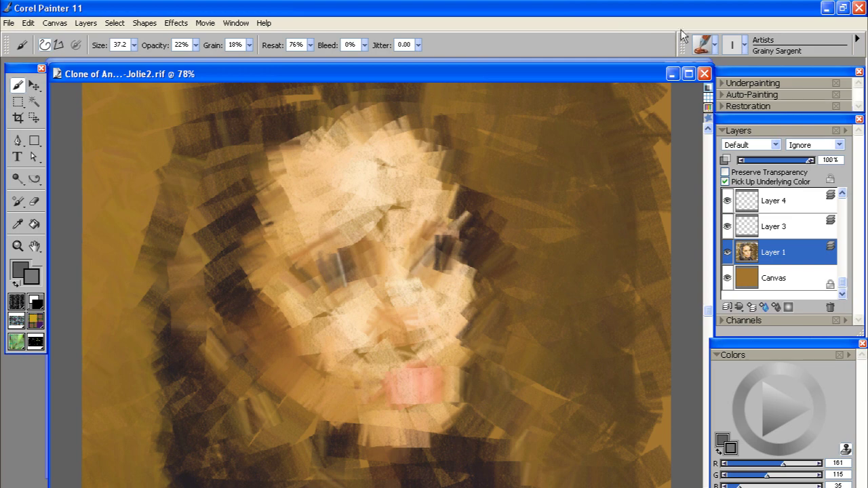
Switch the brush to the Bristle Brush variant of Artists' Oils.
{"action": "left_click", "coordinate": [715, 46]}
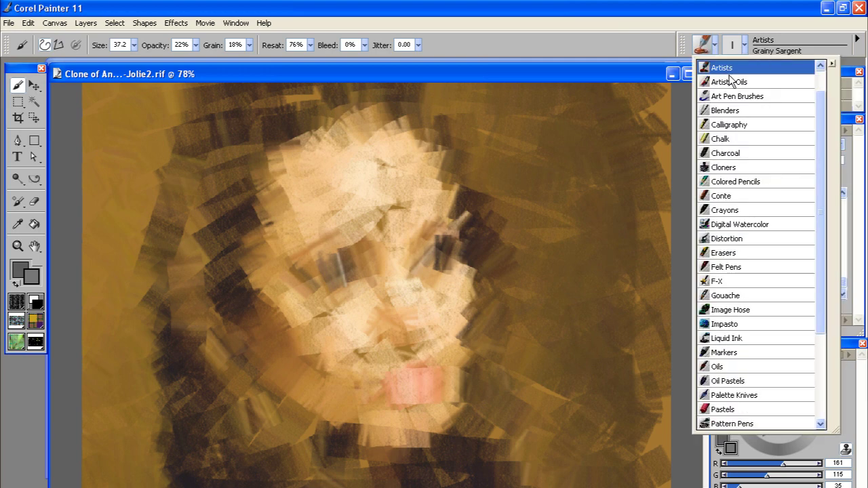
{"action": "left_click", "coordinate": [730, 82]}
{"action": "left_click", "coordinate": [745, 46]}
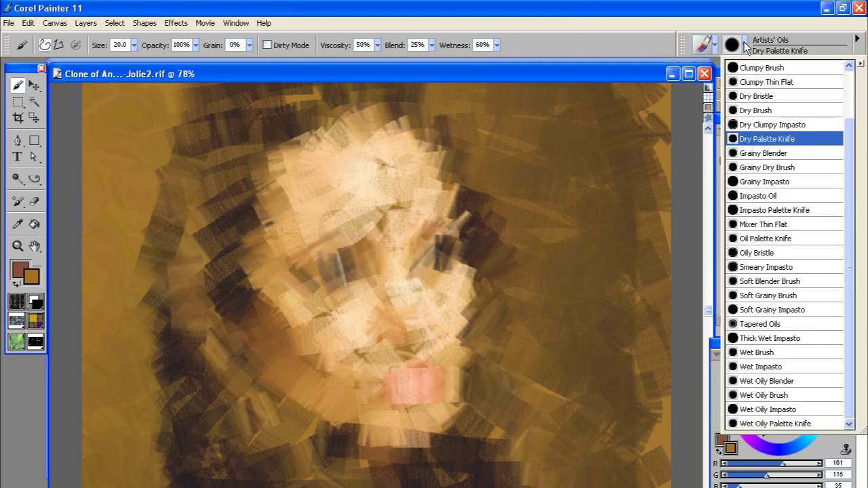
{"action": "scroll", "coordinate": [848, 105], "scroll_direction": "up", "scroll_amount": 1}
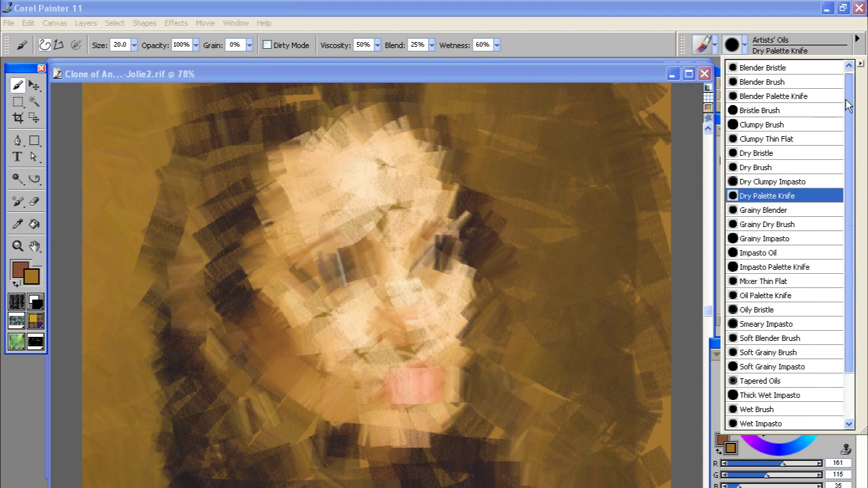
{"action": "left_click", "coordinate": [773, 110]}
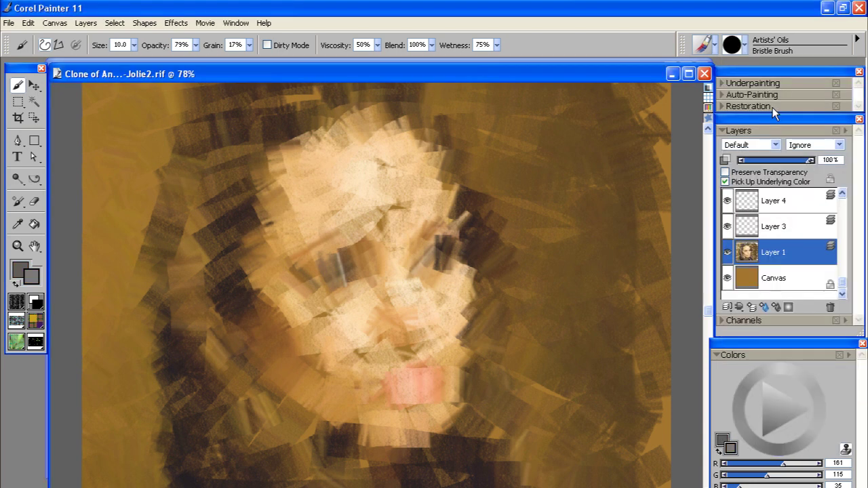
Paint the jaw, cheek and face contours on Layer 3 with cloned Bristle Brush strokes, toggling tracing paper to compare.
{"action": "left_click", "coordinate": [769, 230]}
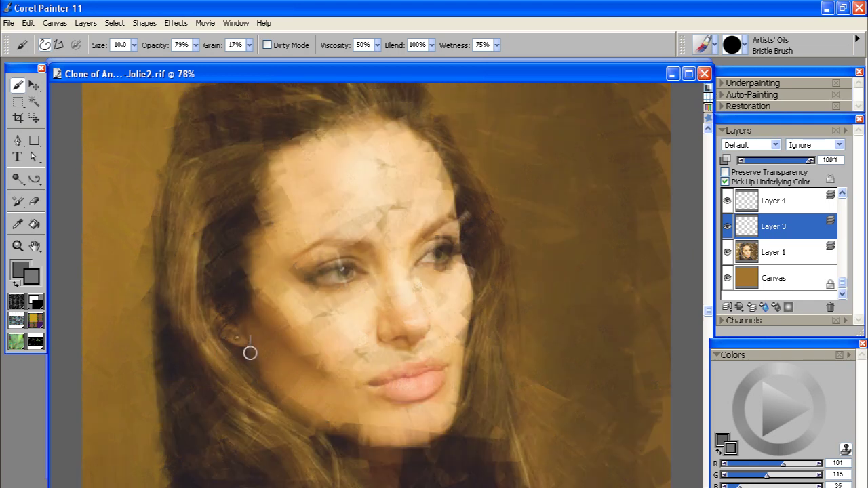
{"action": "left_click_drag", "start_coordinate": [232, 337], "coordinate": [272, 384]}
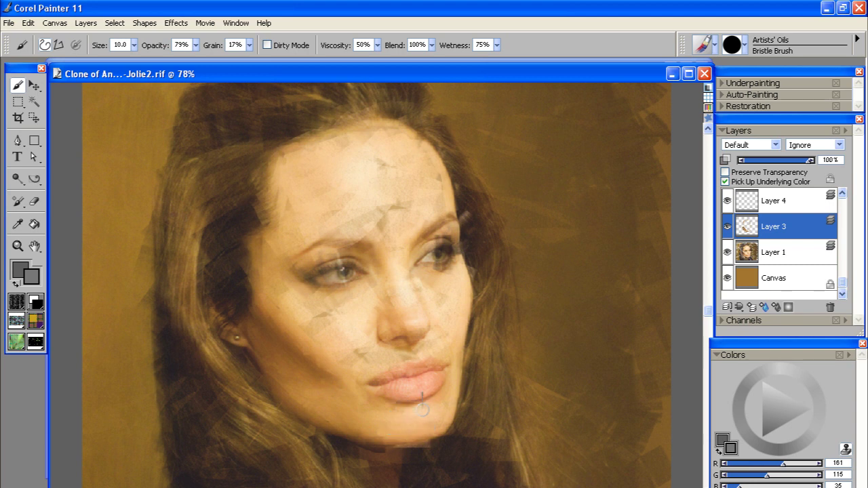
{"action": "left_click", "coordinate": [708, 88]}
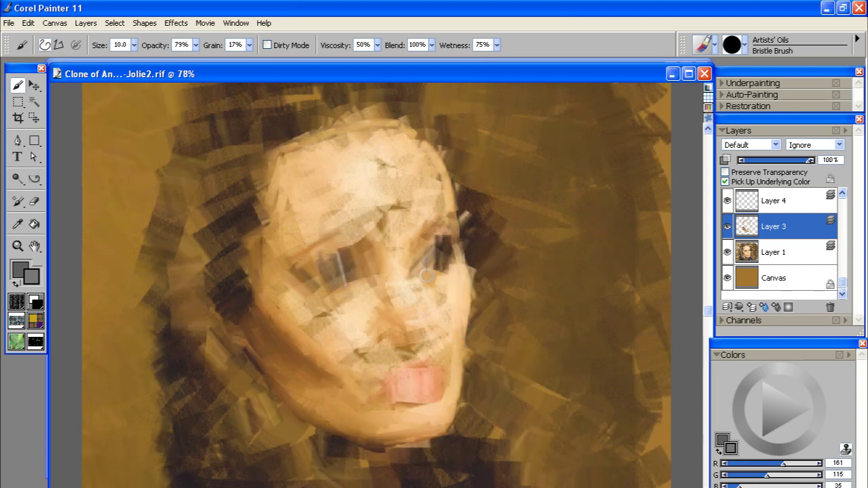
{"action": "key", "text": "ctrl+t"}
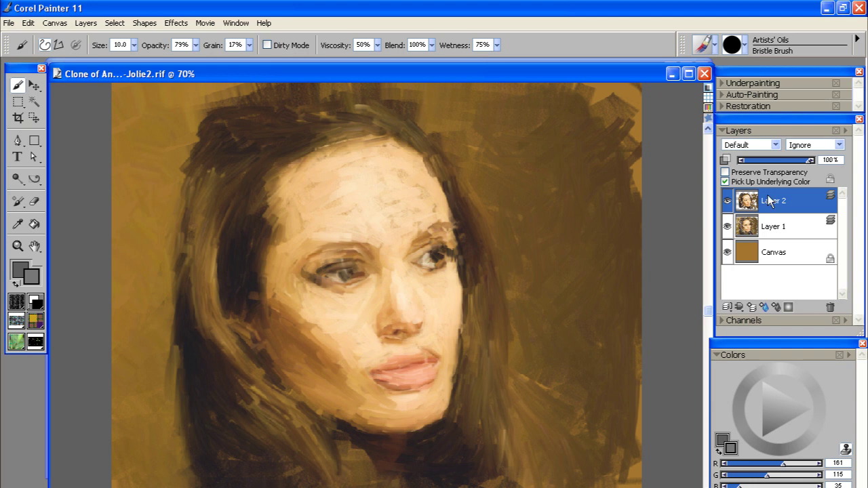
Hide Layer 1 to reveal gaps in Layer 2, fill in the forehead with cloned strokes, and show Layer 1 again.
{"action": "left_click", "coordinate": [728, 226]}
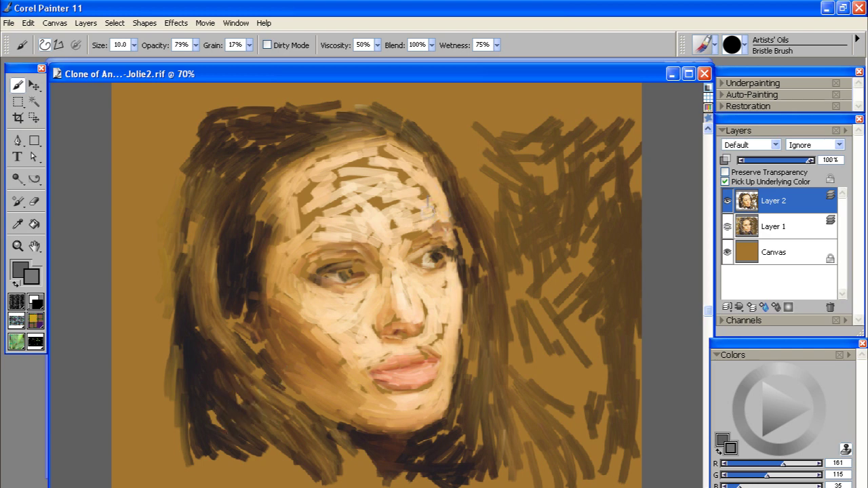
{"action": "key", "text": "ctrl+z"}
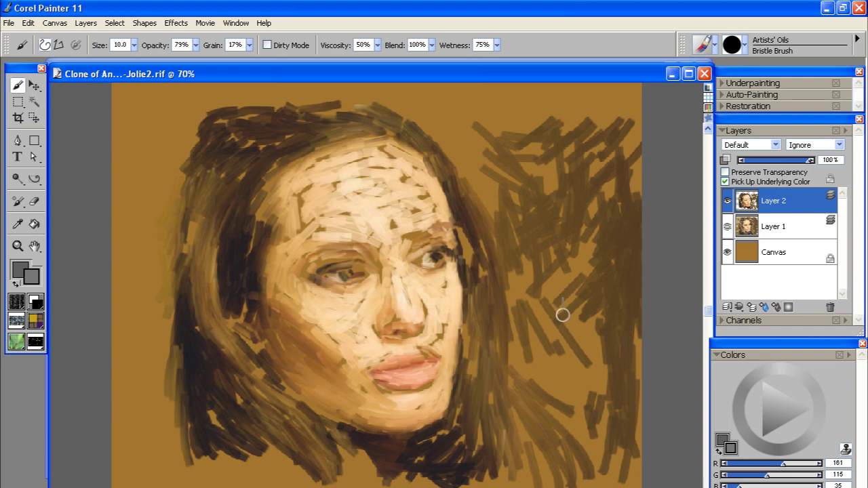
{"action": "left_click", "coordinate": [727, 226]}
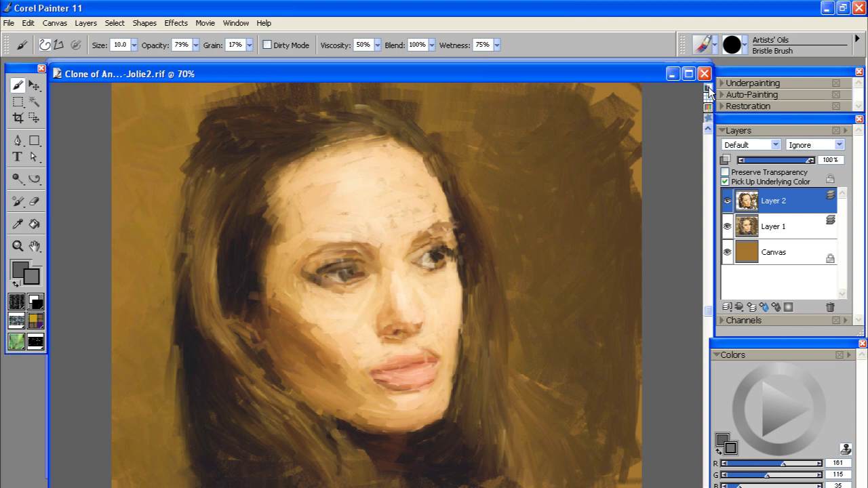
With tracing paper on, add a new layer and paint finer cloned strokes over the face and hair at brush size 5.0.
{"action": "scroll", "coordinate": [396, 339], "scroll_direction": "up", "scroll_amount": 5}
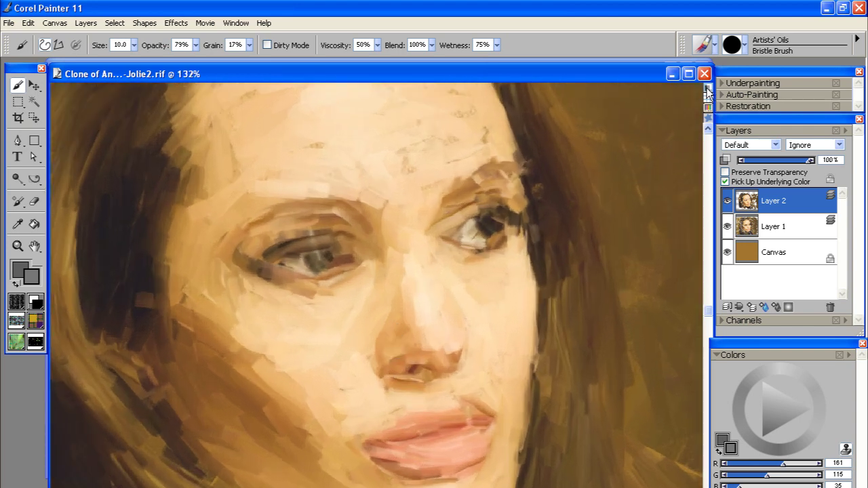
{"action": "left_click", "coordinate": [707, 90]}
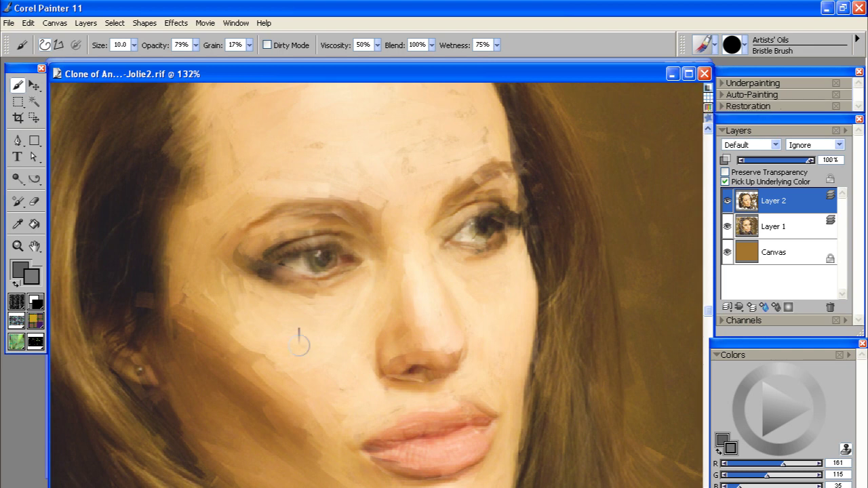
{"action": "left_click", "coordinate": [134, 45]}
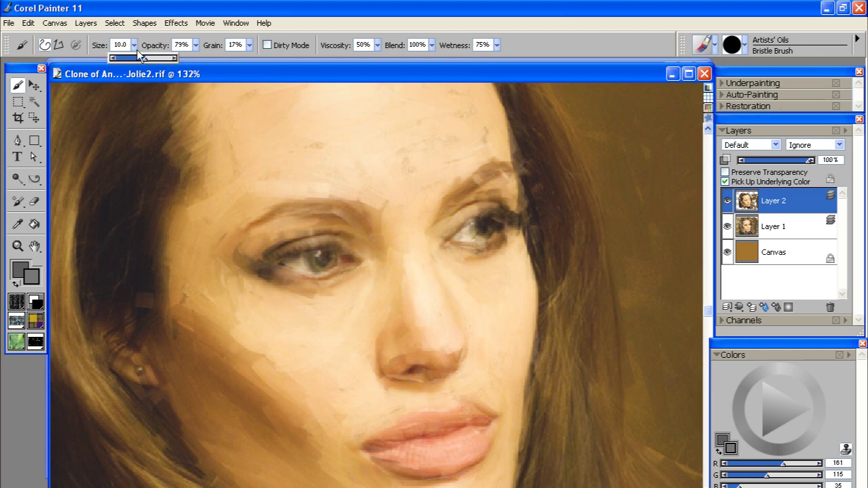
{"action": "left_click_drag", "start_coordinate": [146, 59], "coordinate": [132, 59]}
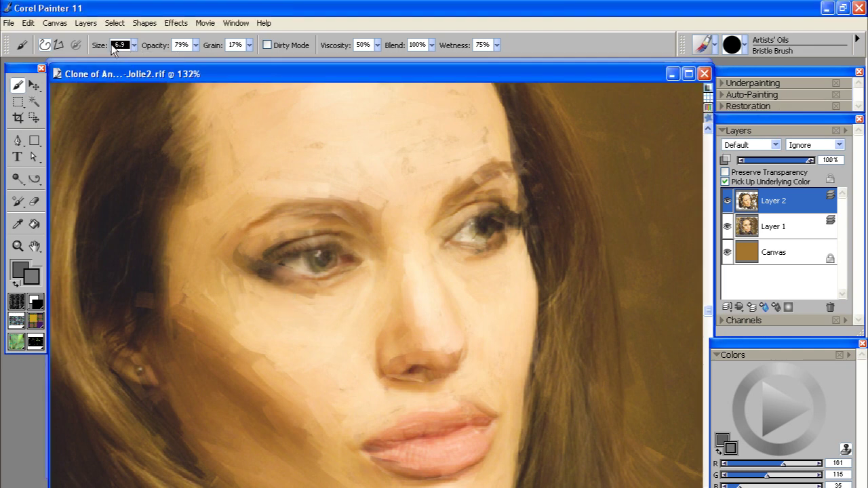
{"action": "type", "text": "5"}
{"action": "key", "text": "Return"}
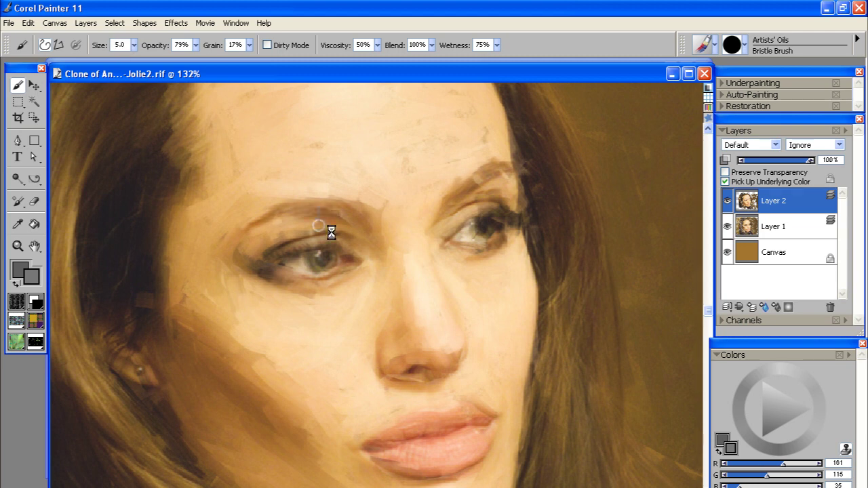
{"action": "left_click", "coordinate": [752, 308]}
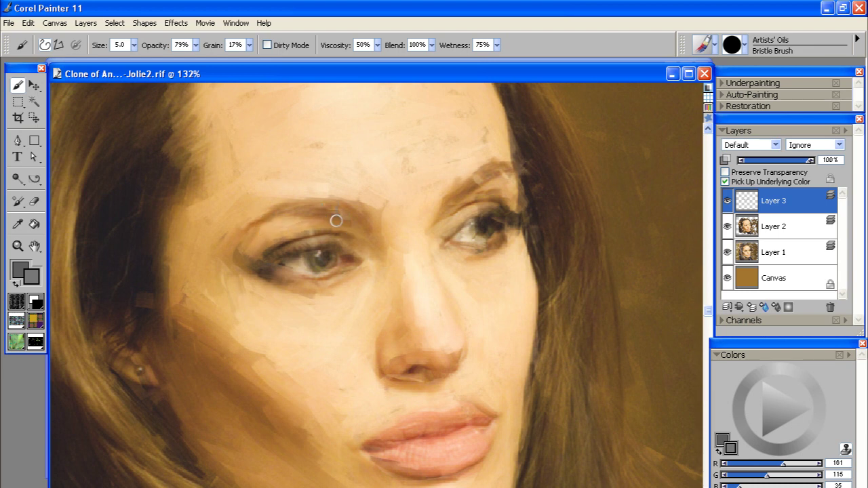
{"action": "left_click_drag", "start_coordinate": [359, 202], "coordinate": [359, 224]}
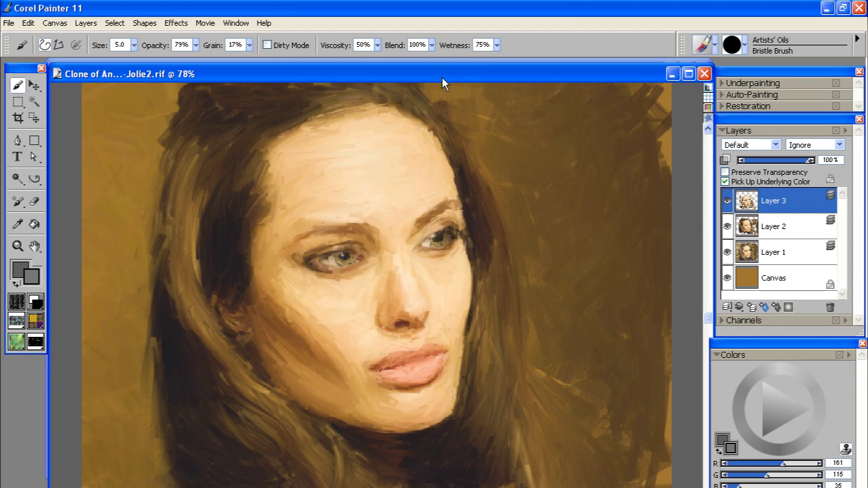
Compare the Layer 3 strokes with the underlying painting by toggling the visibility of Layers 3, 2 and 1.
{"action": "left_click", "coordinate": [729, 202]}
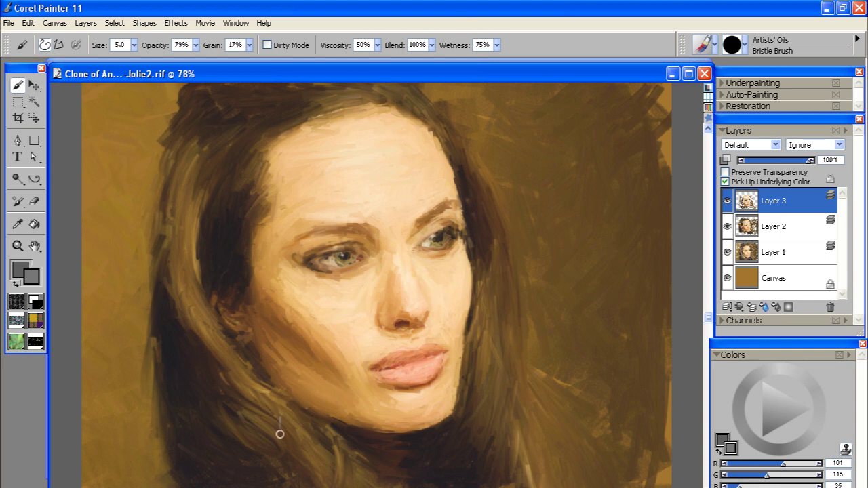
{"action": "left_click", "coordinate": [729, 201]}
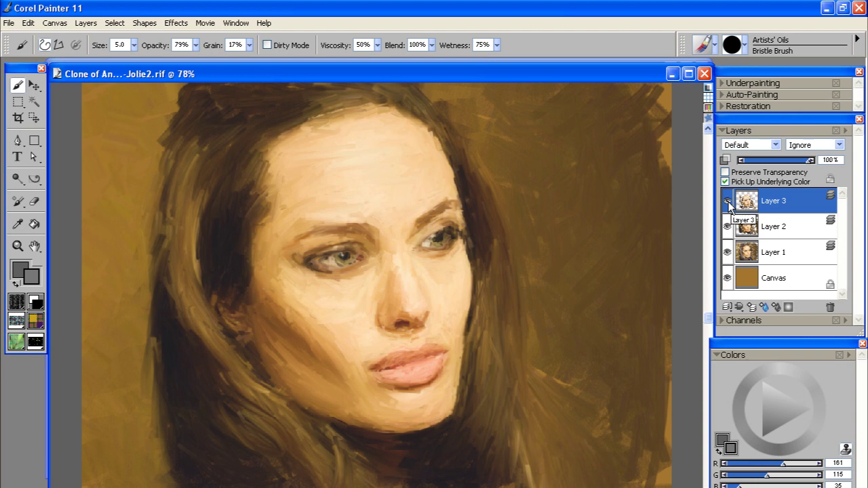
{"action": "left_click", "coordinate": [729, 202]}
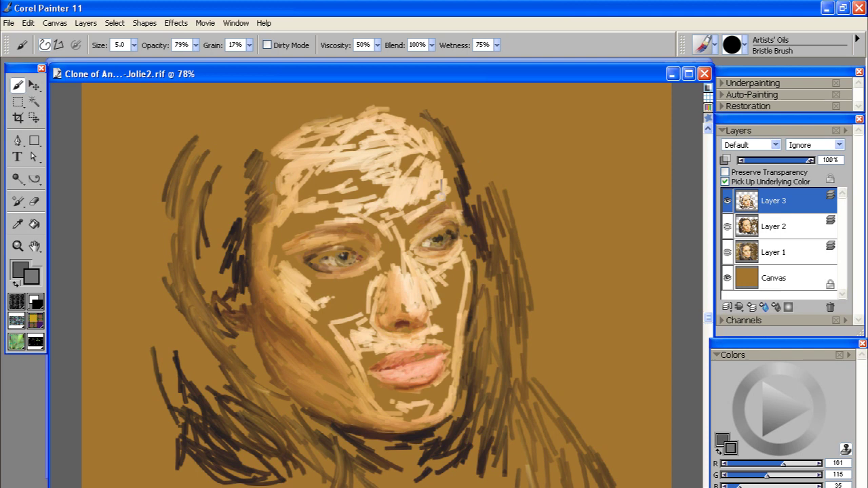
{"action": "left_click", "coordinate": [729, 229]}
{"action": "left_click", "coordinate": [728, 252]}
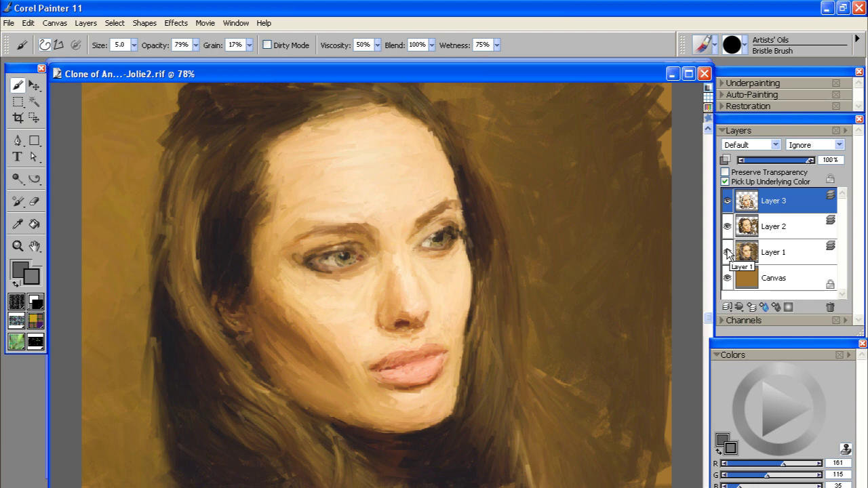
{"action": "left_click", "coordinate": [728, 253]}
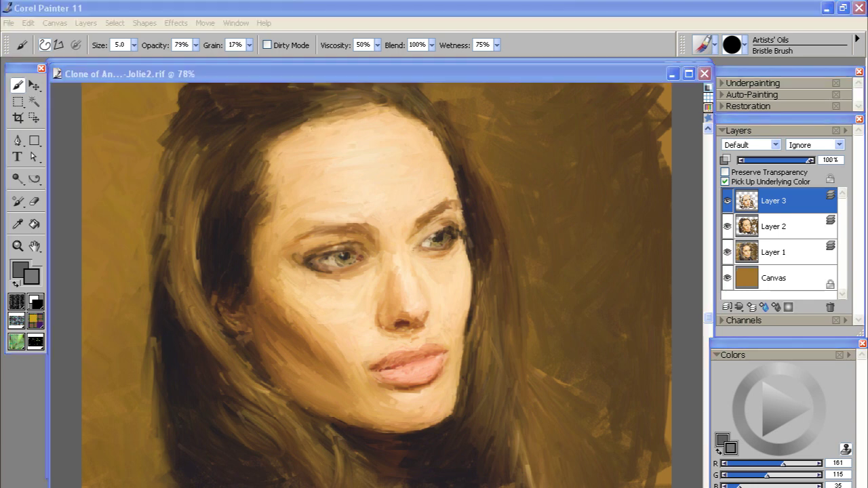
{"action": "left_click", "coordinate": [501, 68]}
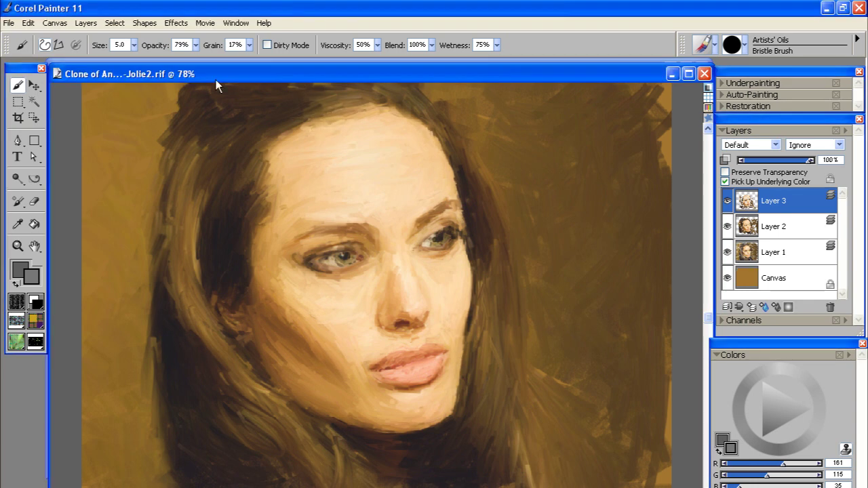
Add another layer and paint finer cloned facial and hair detail with the Bristle Brush, starting at size 3.0.
{"action": "mouse_move", "coordinate": [132, 44]}
{"action": "left_mouse_down"}
{"action": "mouse_move", "coordinate": [138, 59]}
{"action": "mouse_move", "coordinate": [128, 46]}
{"action": "left_mouse_up"}
{"action": "double_click", "coordinate": [117, 46]}
{"action": "left_click", "coordinate": [751, 307]}
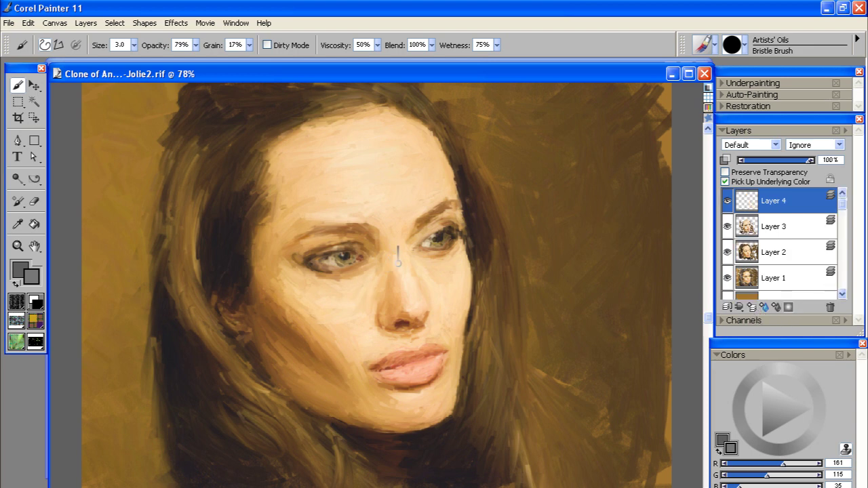
{"action": "scroll", "coordinate": [421, 247], "scroll_direction": "up", "scroll_amount": 3}
{"action": "mouse_move", "coordinate": [478, 191]}
{"action": "left_mouse_down"}
{"action": "mouse_move", "coordinate": [497, 198]}
{"action": "mouse_move", "coordinate": [472, 218]}
{"action": "mouse_move", "coordinate": [519, 211]}
{"action": "left_mouse_up"}
{"action": "mouse_move", "coordinate": [489, 183]}
{"action": "left_mouse_down"}
{"action": "mouse_move", "coordinate": [498, 170]}
{"action": "mouse_move", "coordinate": [526, 163]}
{"action": "left_mouse_up"}
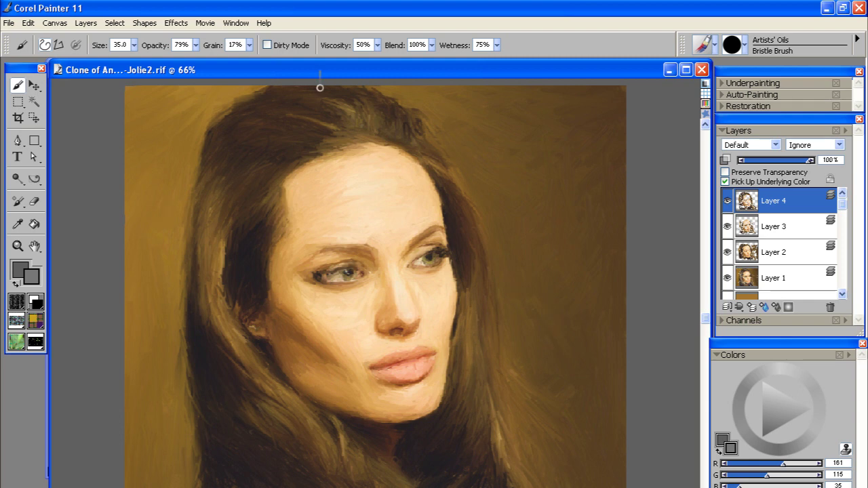
Examine what Layer 4 contributes by hiding and showing it and the layers beneath it.
{"action": "left_click", "coordinate": [727, 225]}
{"action": "left_click", "coordinate": [728, 201]}
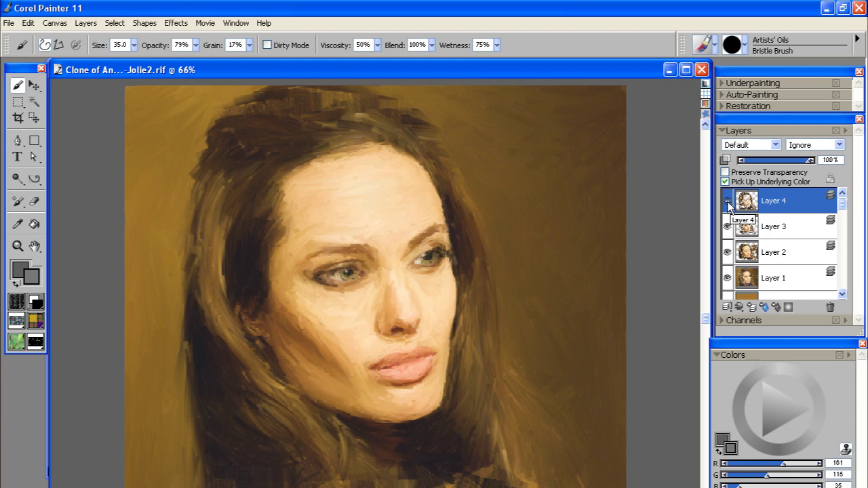
{"action": "left_click", "coordinate": [728, 202]}
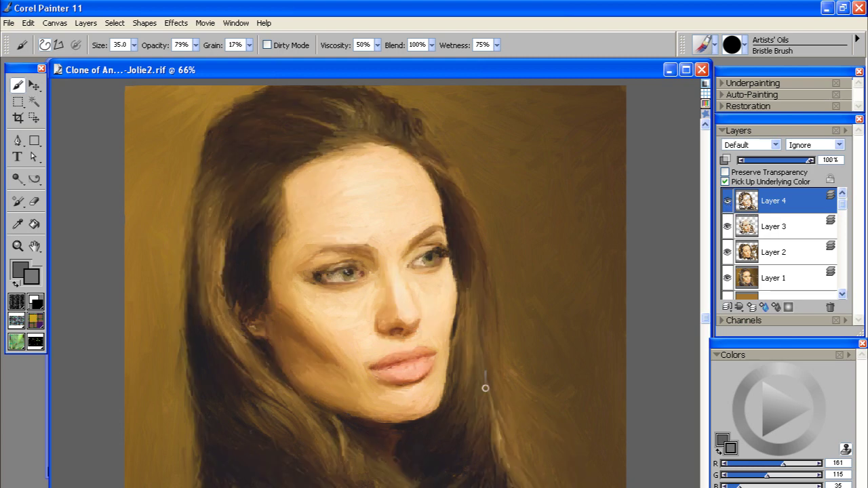
{"action": "left_click", "coordinate": [727, 226]}
{"action": "left_click", "coordinate": [728, 251]}
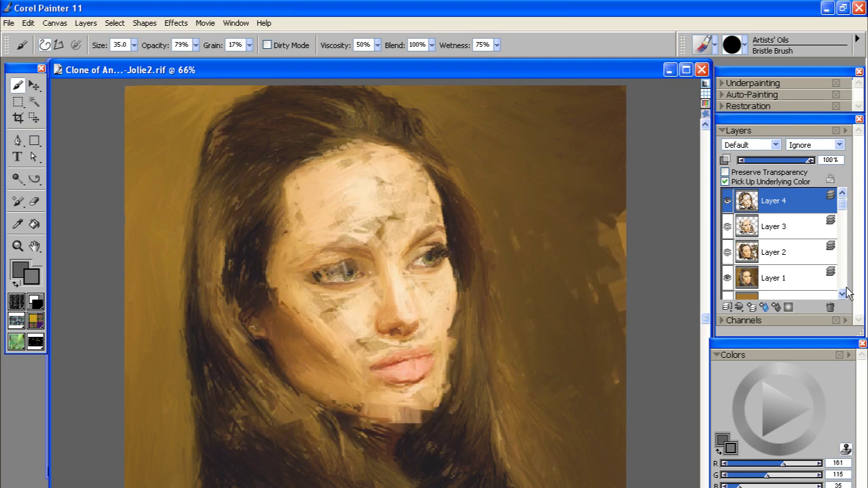
{"action": "left_click", "coordinate": [843, 294]}
{"action": "left_click", "coordinate": [727, 252]}
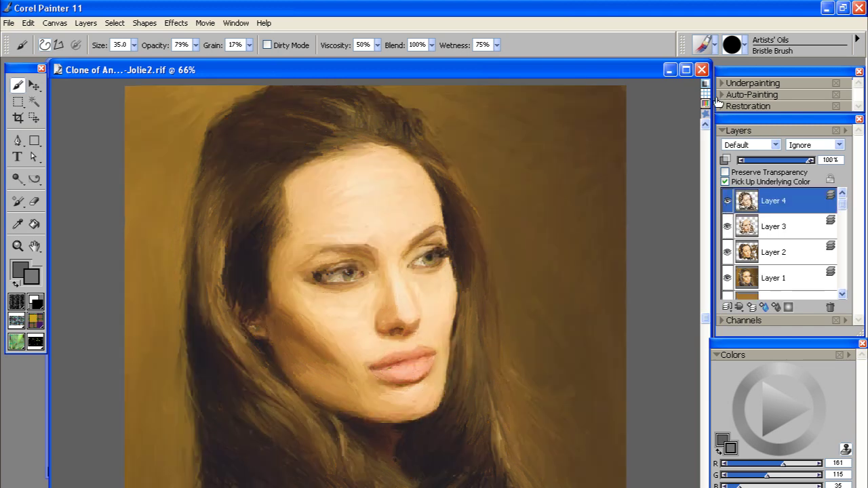
Switch to the Thick Wet Oils 10 variant of the Oils brushes and set its size to 2.0.
{"action": "left_click", "coordinate": [714, 47]}
{"action": "left_click_drag", "start_coordinate": [821, 227], "coordinate": [821, 281]}
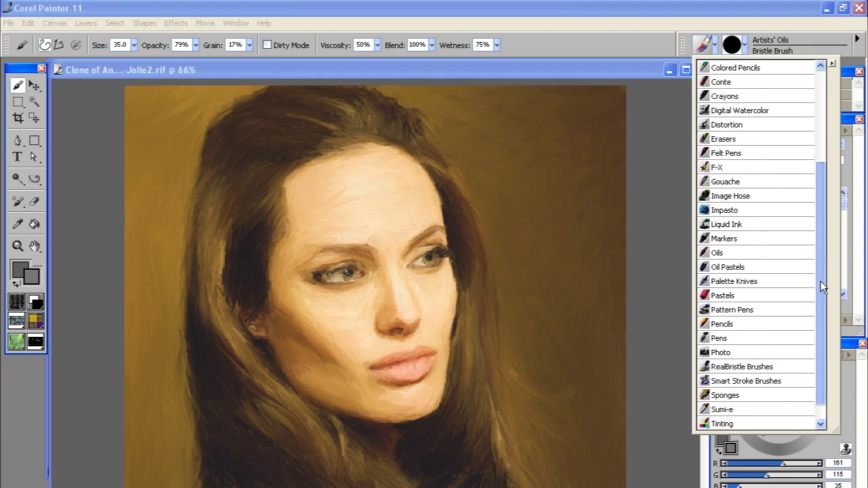
{"action": "left_click", "coordinate": [719, 254]}
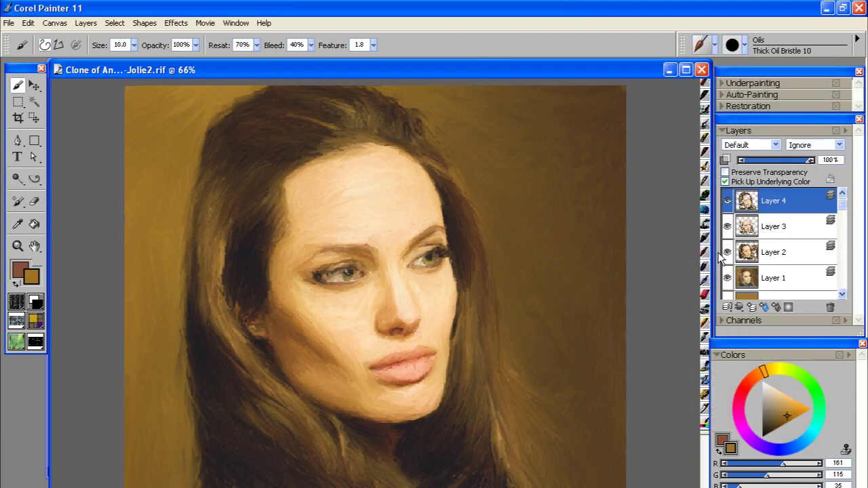
{"action": "left_click", "coordinate": [746, 46]}
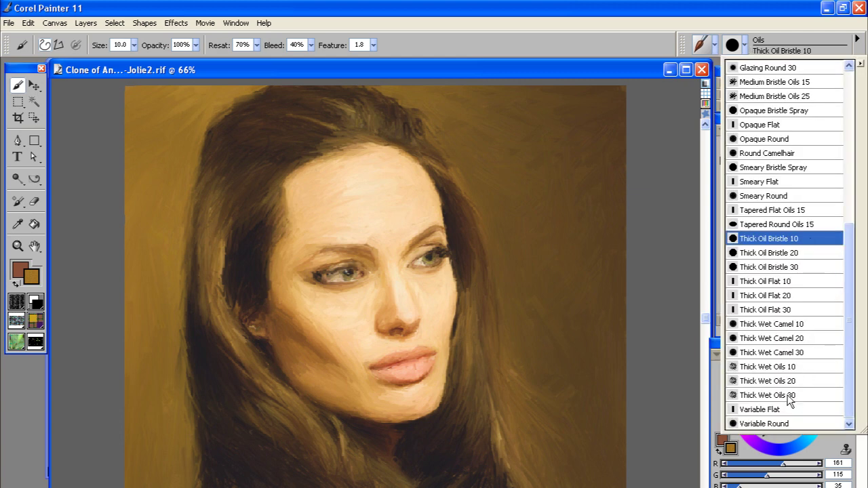
{"action": "left_click", "coordinate": [795, 367]}
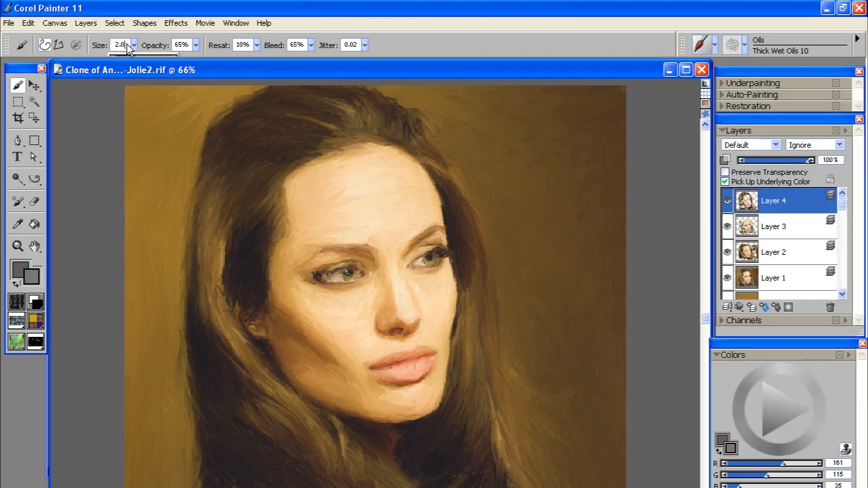
{"action": "left_click", "coordinate": [126, 45]}
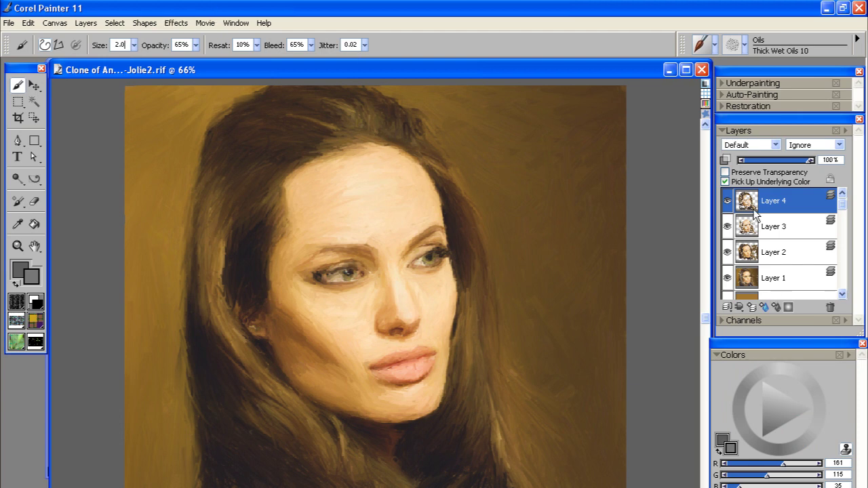
Add a new layer above Layer 4 and refine the eyes and face edge with small Thick Wet Oils strokes.
{"action": "scroll", "coordinate": [339, 329], "scroll_direction": "up", "scroll_amount": 4}
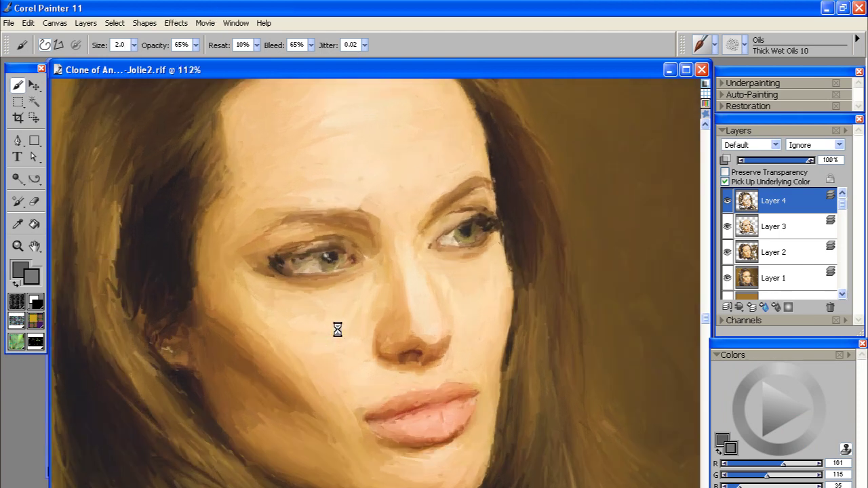
{"action": "scroll", "coordinate": [337, 329], "scroll_direction": "up", "scroll_amount": 1}
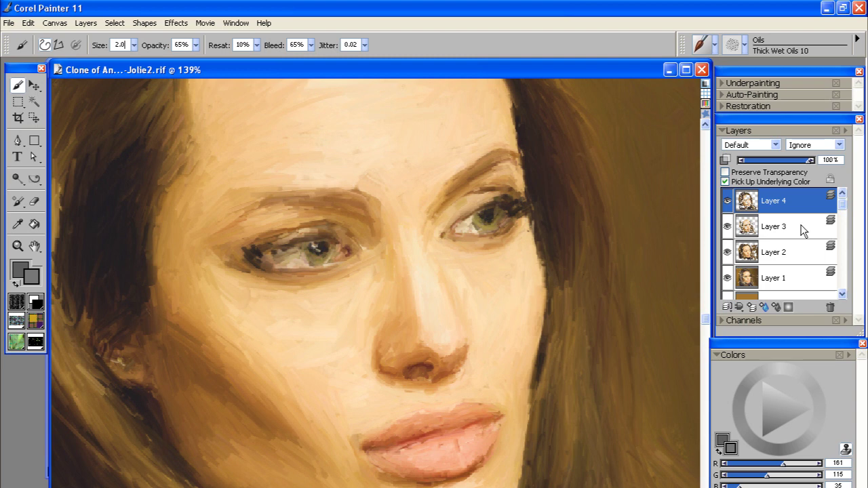
{"action": "left_click", "coordinate": [775, 307]}
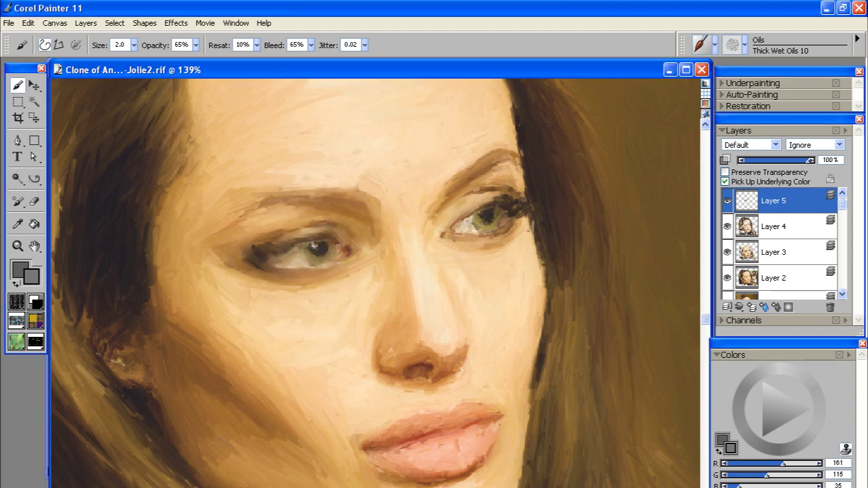
{"action": "left_click_drag", "start_coordinate": [475, 223], "coordinate": [489, 216]}
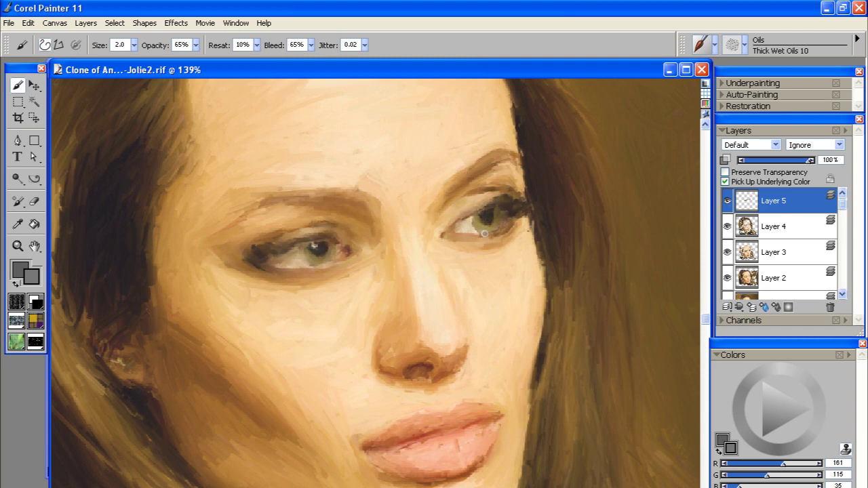
{"action": "left_click_drag", "start_coordinate": [527, 226], "coordinate": [535, 249]}
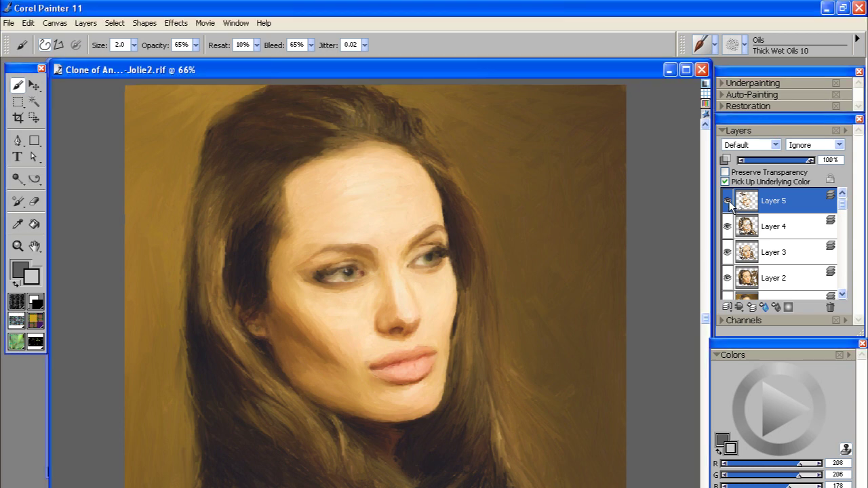
Check what Layer 5 contributes by toggling its visibility, and hide all five painted layers down to the bare canvas.
{"action": "left_click", "coordinate": [728, 202]}
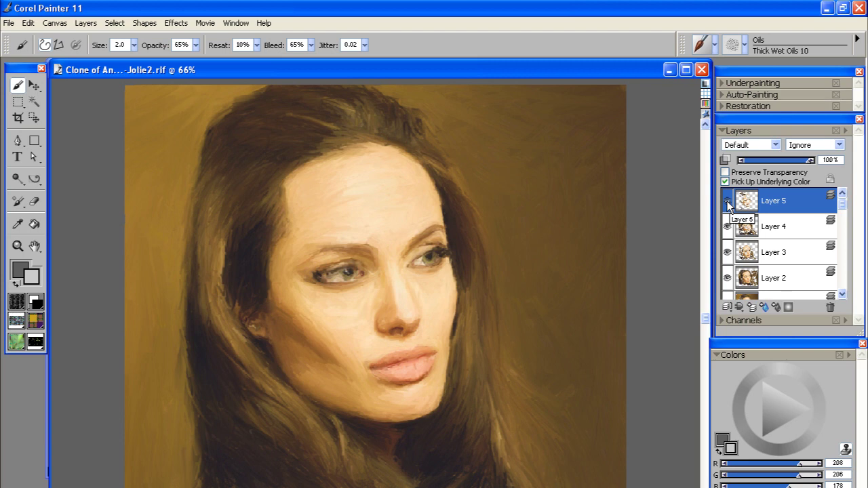
{"action": "left_click", "coordinate": [727, 202]}
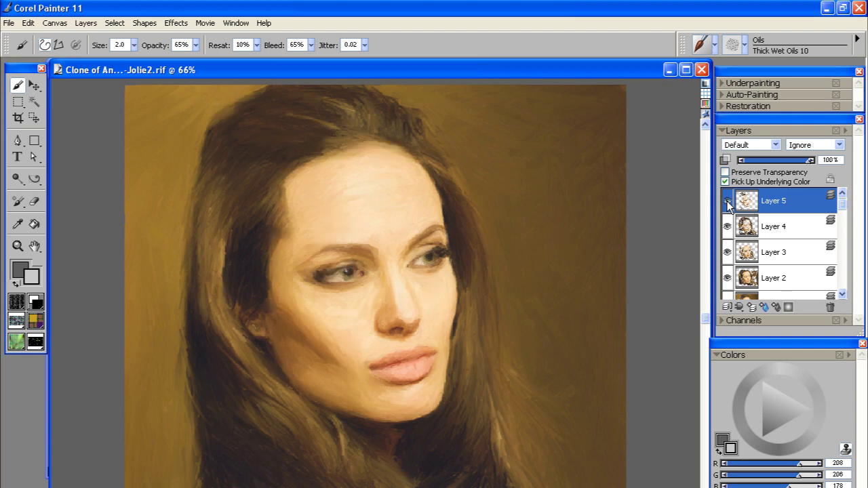
{"action": "left_click", "coordinate": [728, 203]}
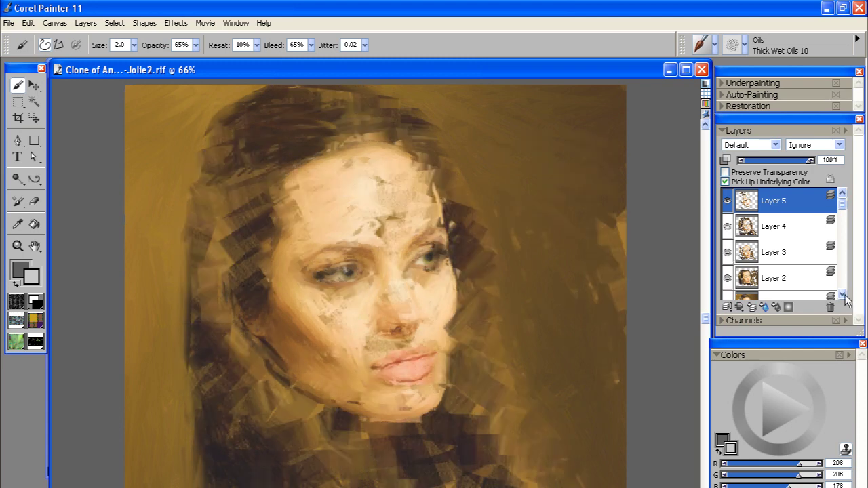
{"action": "scroll", "coordinate": [839, 304], "scroll_direction": "down", "scroll_amount": 2}
{"action": "left_click", "coordinate": [728, 253]}
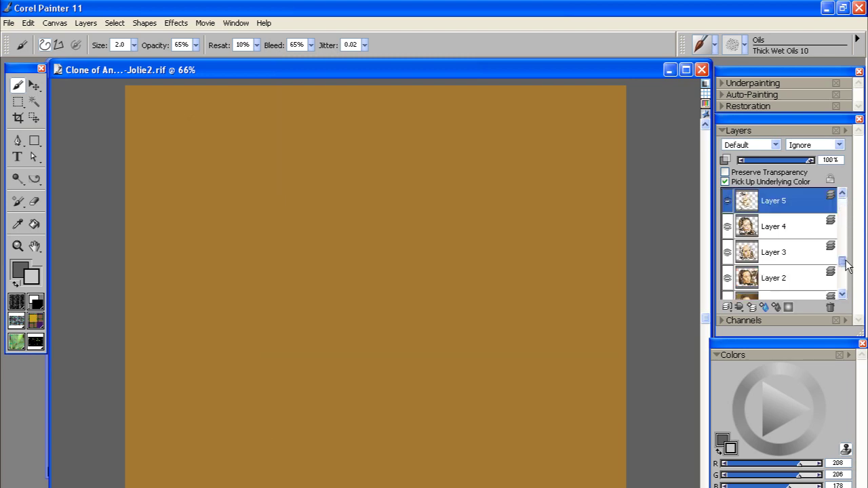
{"action": "left_click_drag", "start_coordinate": [846, 265], "coordinate": [848, 287]}
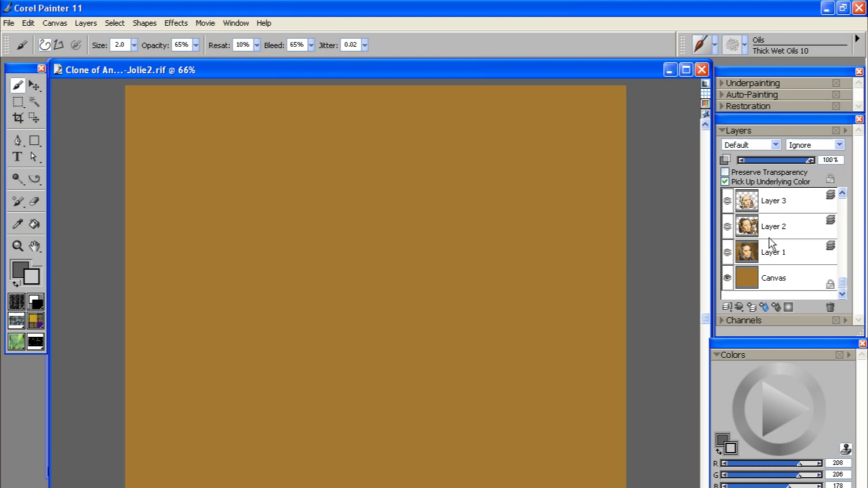
Show Layers 1 to 5 one at a time from the bottom up to examine how each builds the portrait.
{"action": "left_click", "coordinate": [727, 253]}
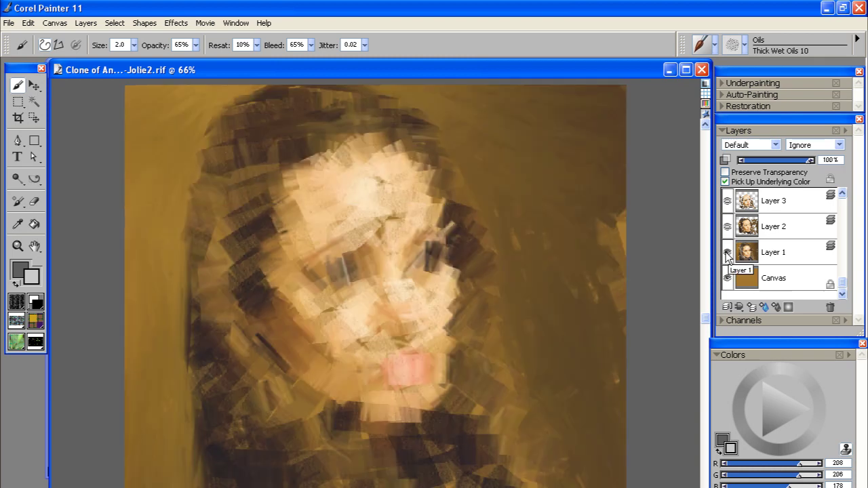
{"action": "left_click", "coordinate": [727, 227]}
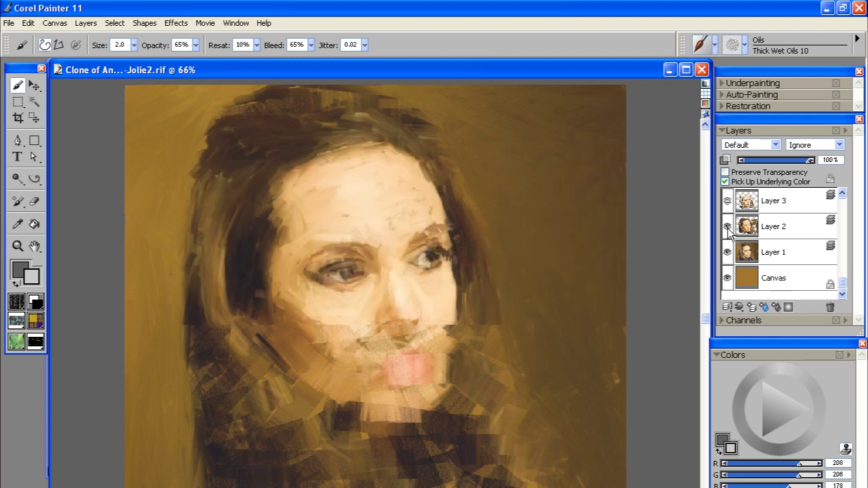
{"action": "left_click", "coordinate": [842, 194]}
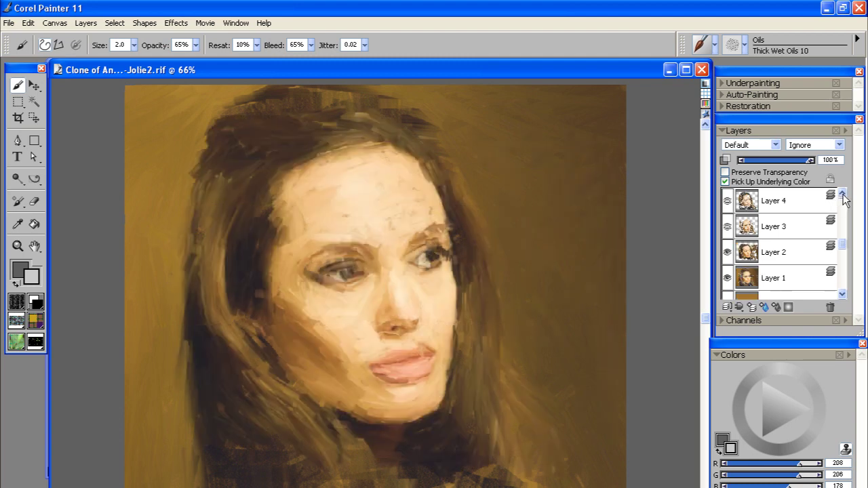
{"action": "left_click", "coordinate": [842, 194]}
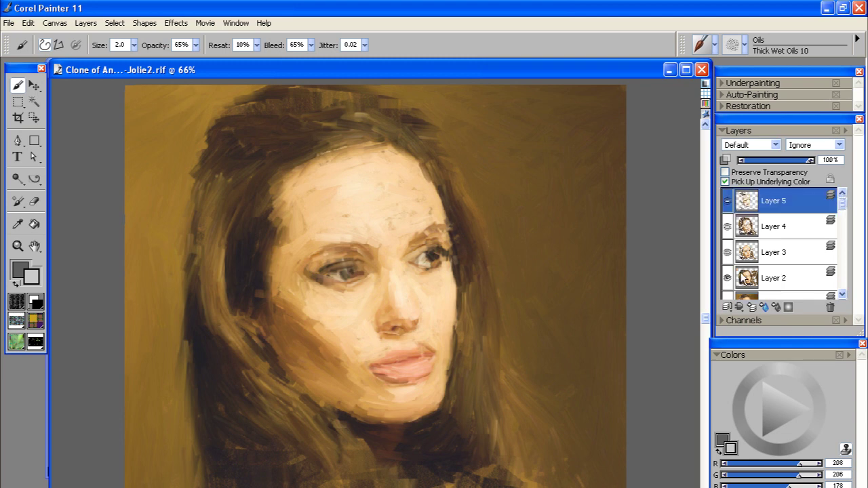
{"action": "left_click", "coordinate": [728, 253]}
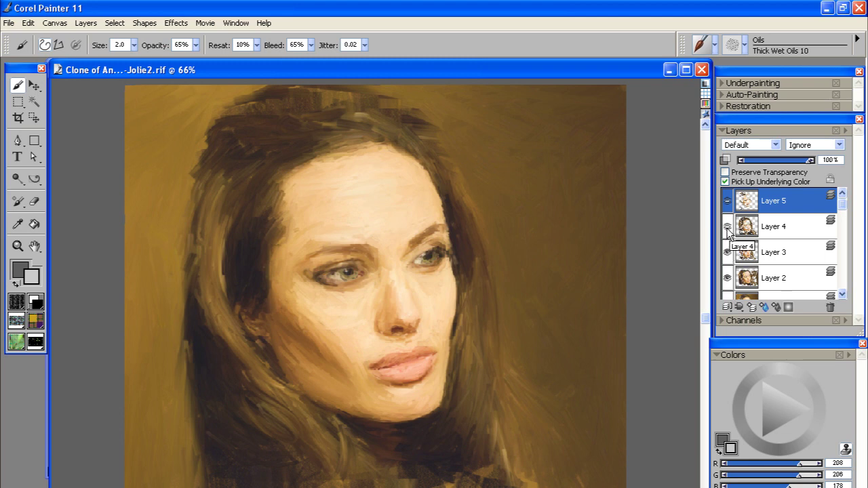
{"action": "left_click", "coordinate": [728, 228]}
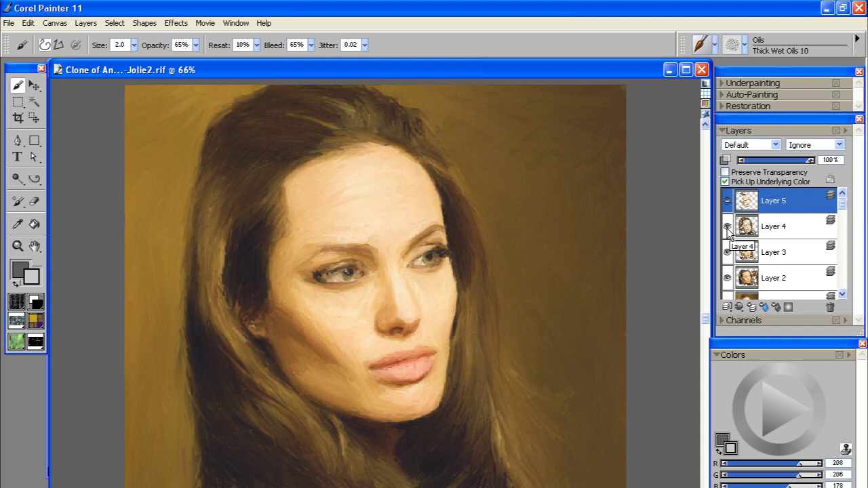
{"action": "left_click", "coordinate": [728, 203]}
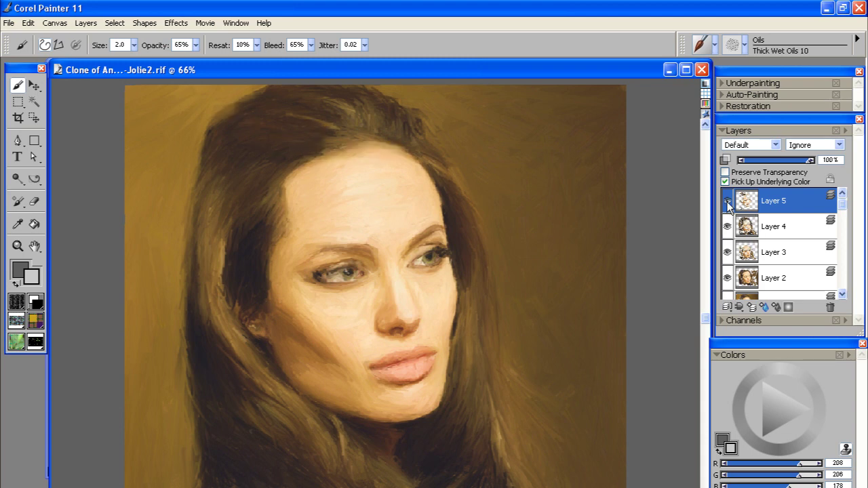